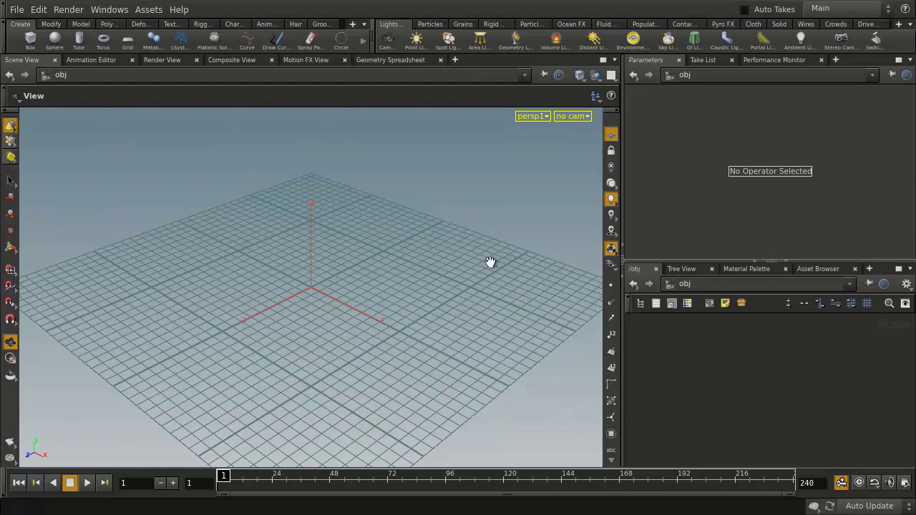
Step: Place a Simple Biped rig at the origin from the Character shelf and frame it in the viewport
click(234, 24)
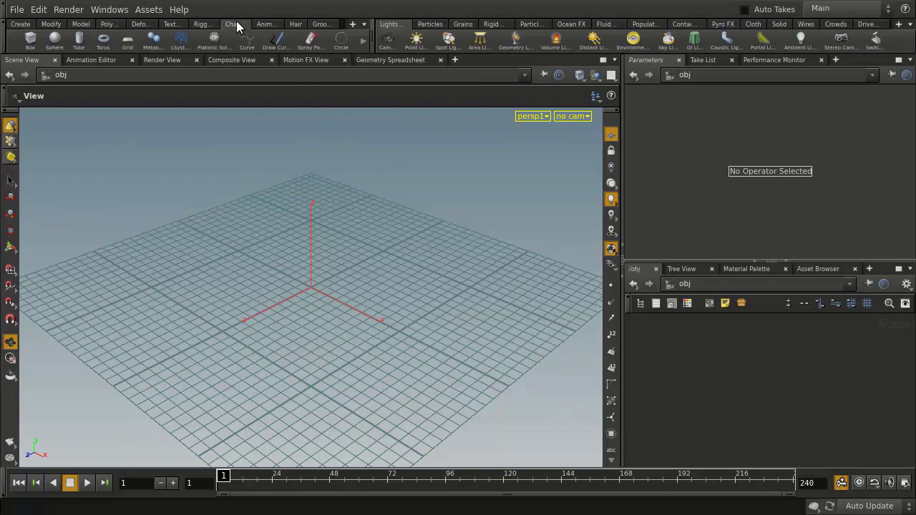
click(25, 39)
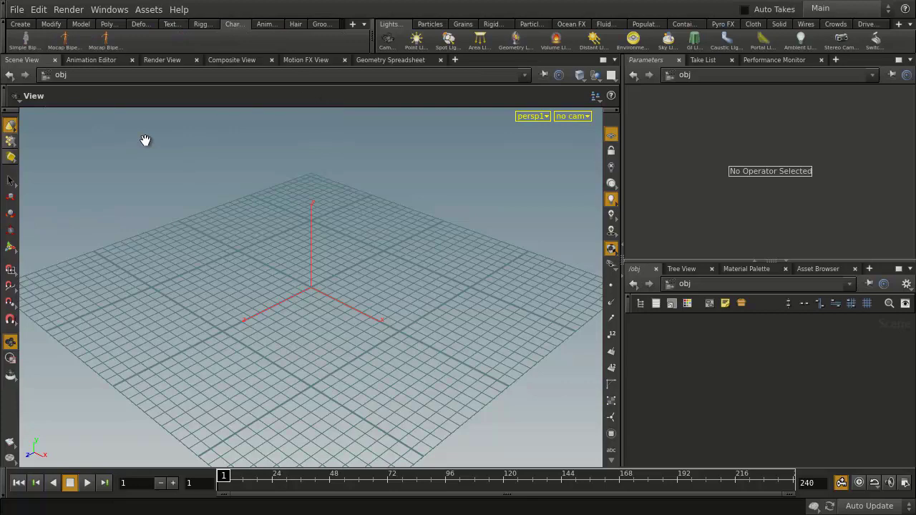
click(146, 141)
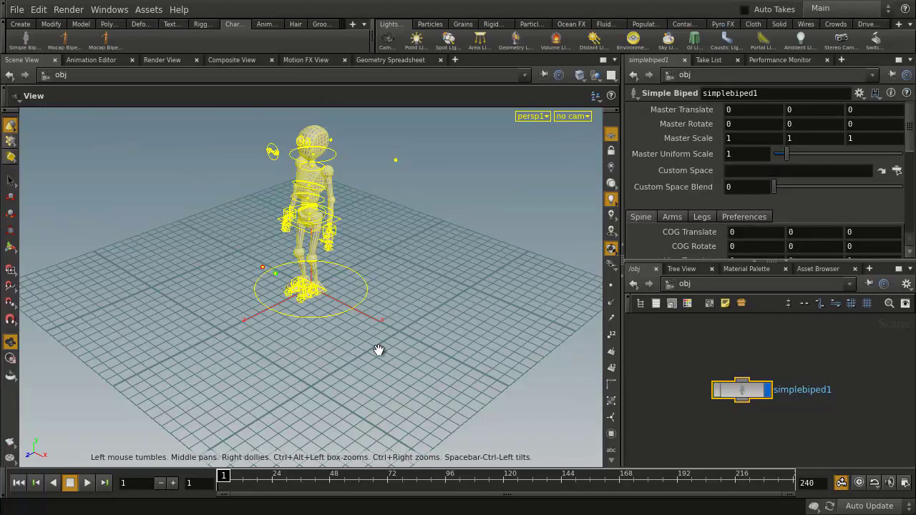
key(space+a)
drag(379, 350, 474, 321)
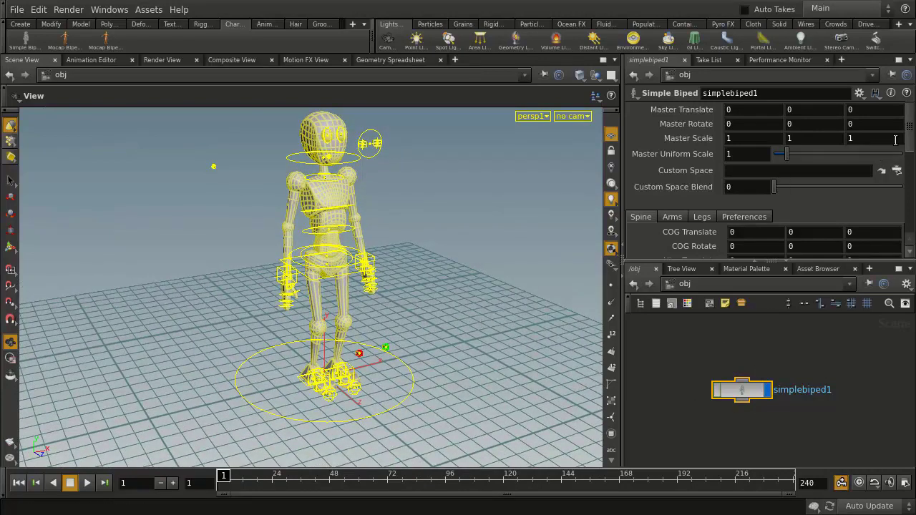
drag(910, 134, 911, 175)
scroll(911, 175, up, 5)
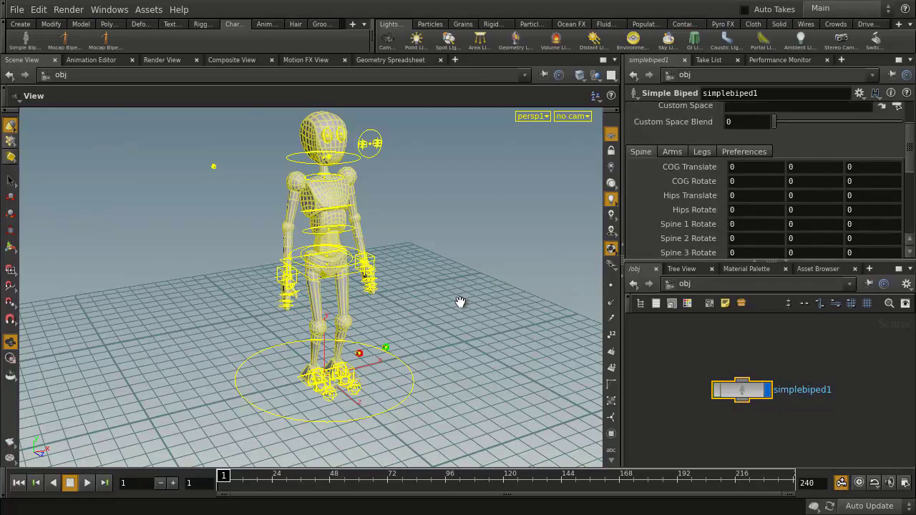
Step: Lower the COG control to Translate Y -0.105629 so the biped crouches slightly
click(10, 181)
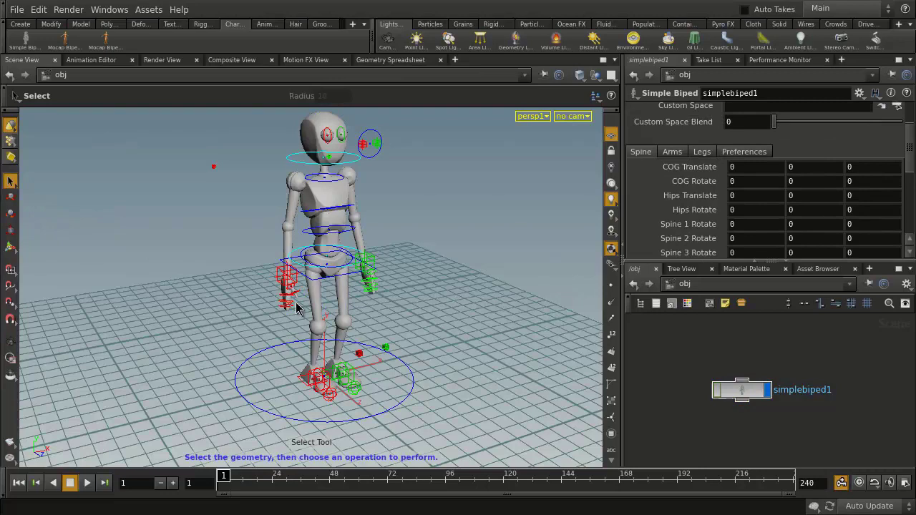
key(t)
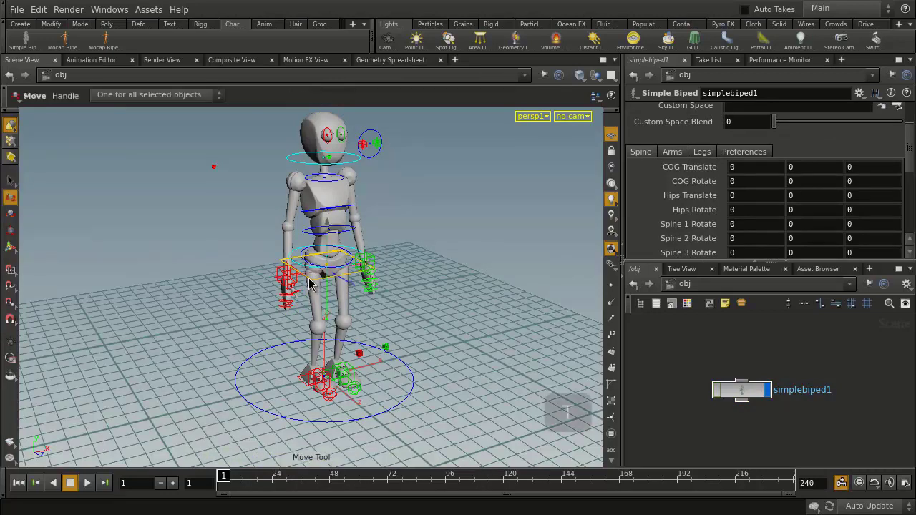
mouse_move(326, 247)
mouse_down()
mouse_move(323, 277)
mouse_move(325, 231)
mouse_move(325, 264)
mouse_up()
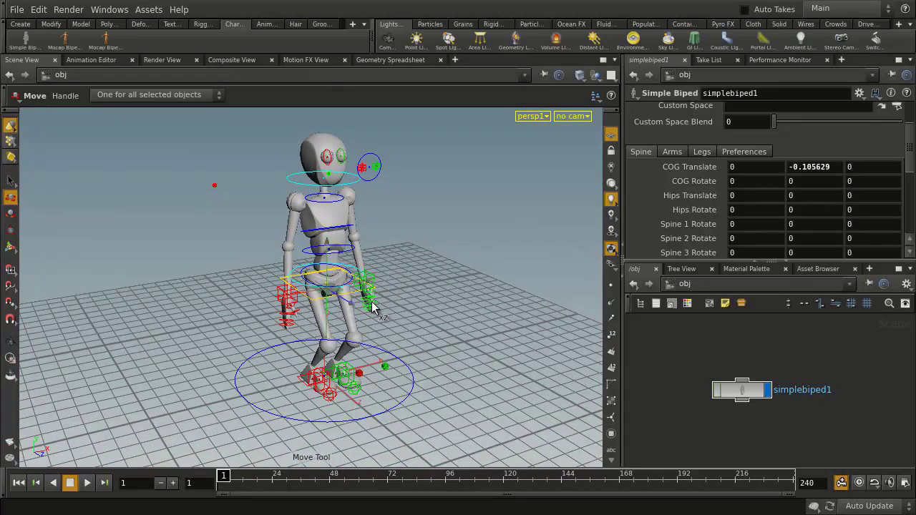
Step: Rotate the chest control to bend Spine 3 to Rotate Y 5.44255
click(323, 234)
key(r)
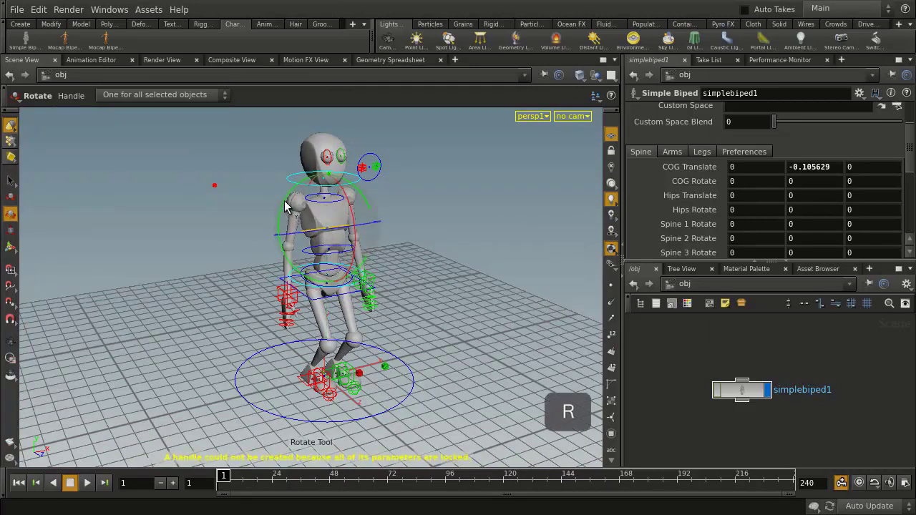
mouse_move(286, 204)
mouse_down()
mouse_move(293, 194)
mouse_move(282, 204)
mouse_up()
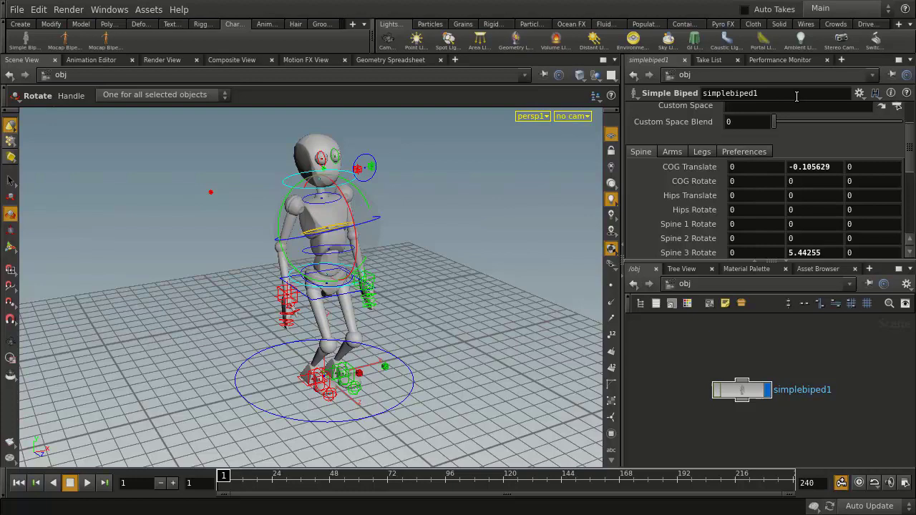
Step: Add a maximized Python Panel tab showing the Character Picker Example interface
click(841, 60)
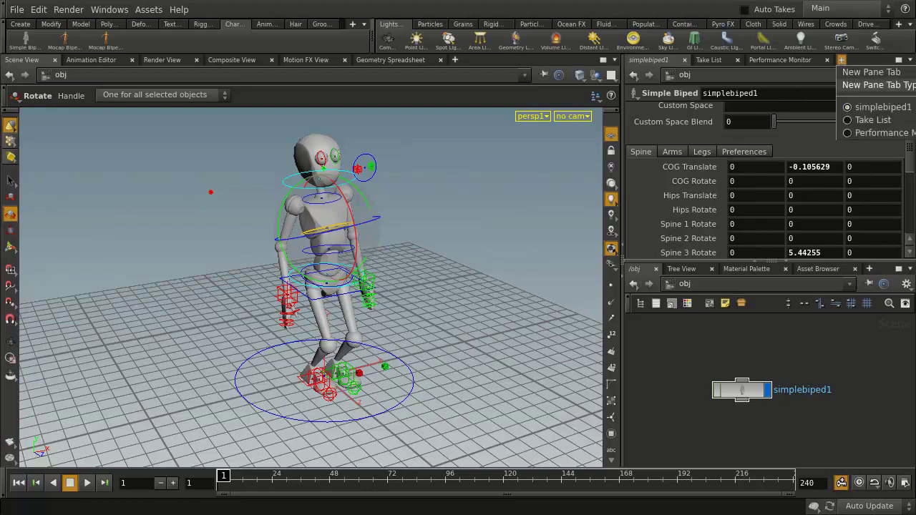
click(913, 85)
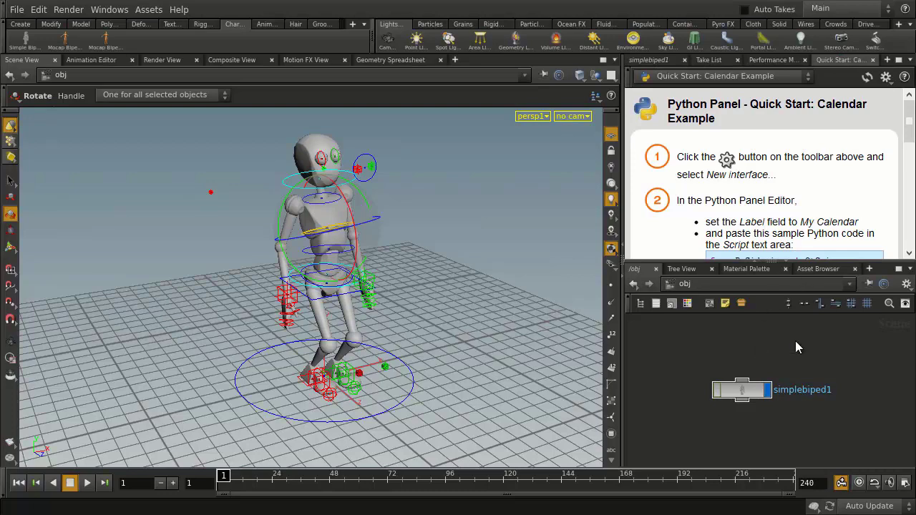
click(790, 263)
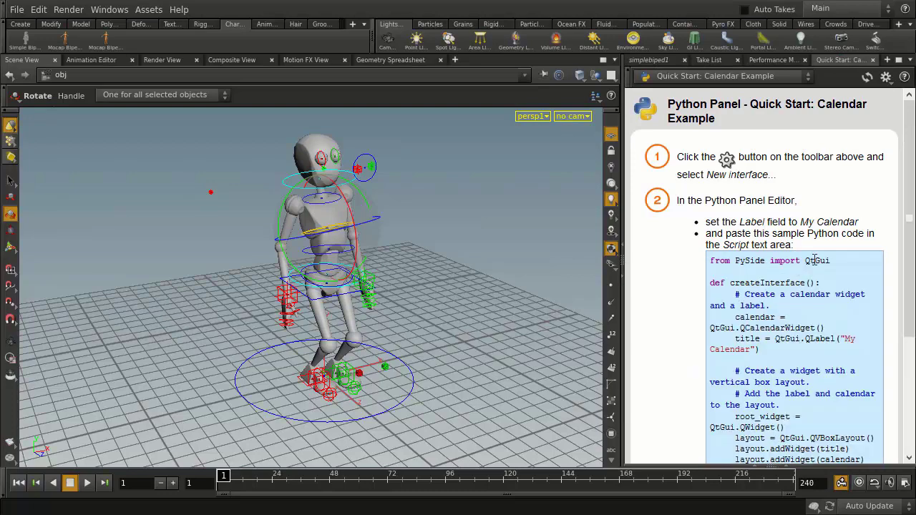
click(701, 77)
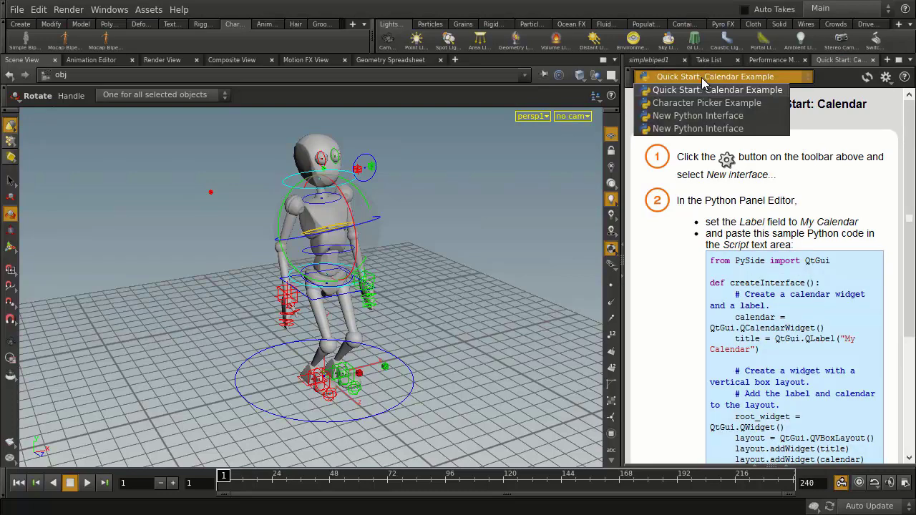
click(698, 103)
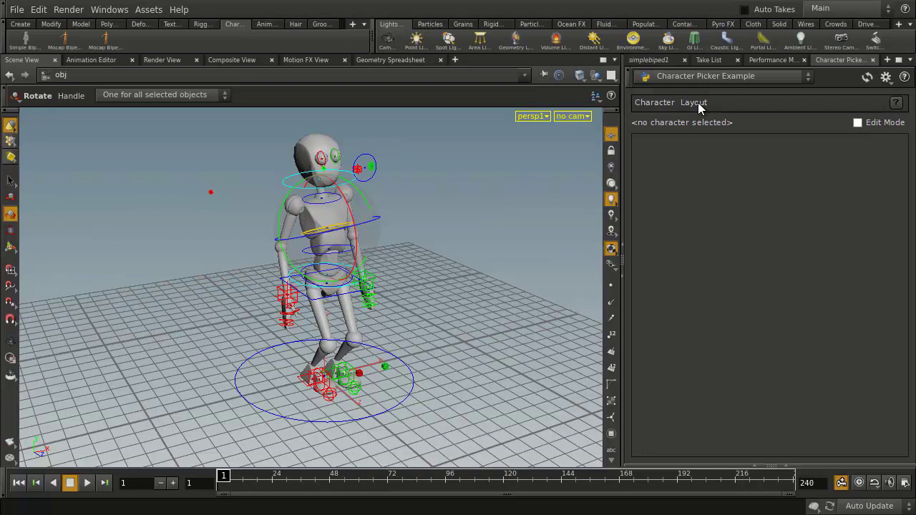
Step: Set simplebiped1 as the Character Picker's character
click(654, 103)
click(652, 118)
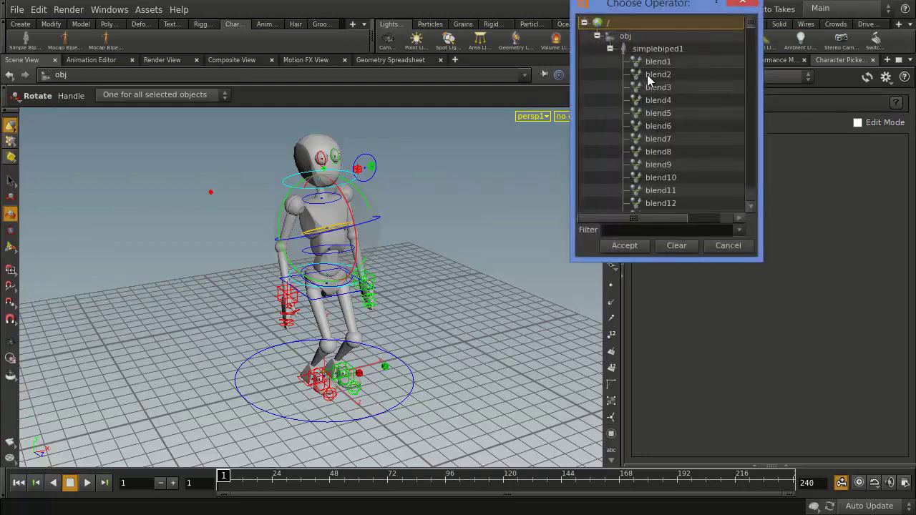
click(643, 48)
click(624, 245)
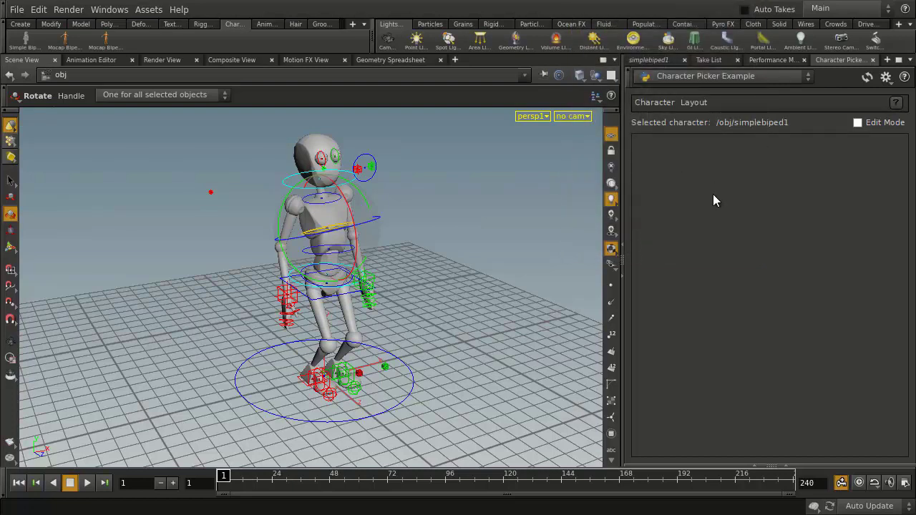
Step: Add a new Single View layout tab to the picker
click(694, 103)
mouse_move(708, 118)
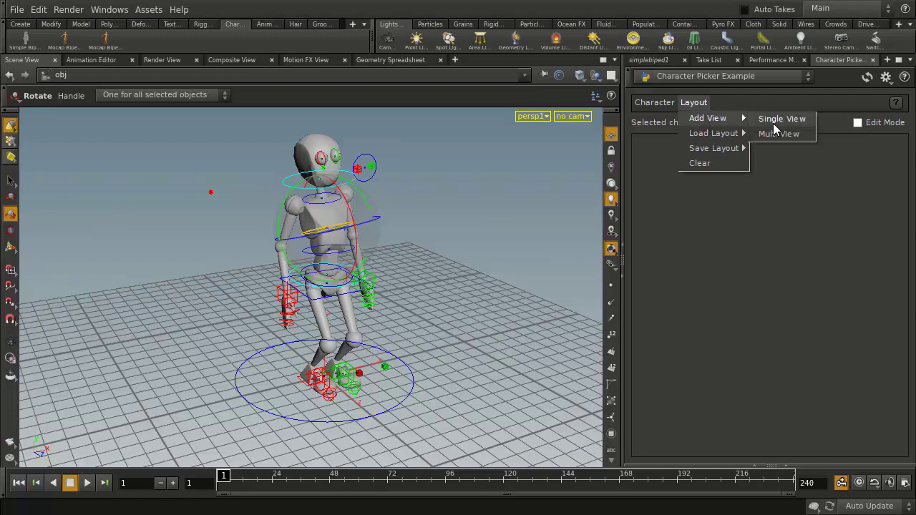
click(773, 120)
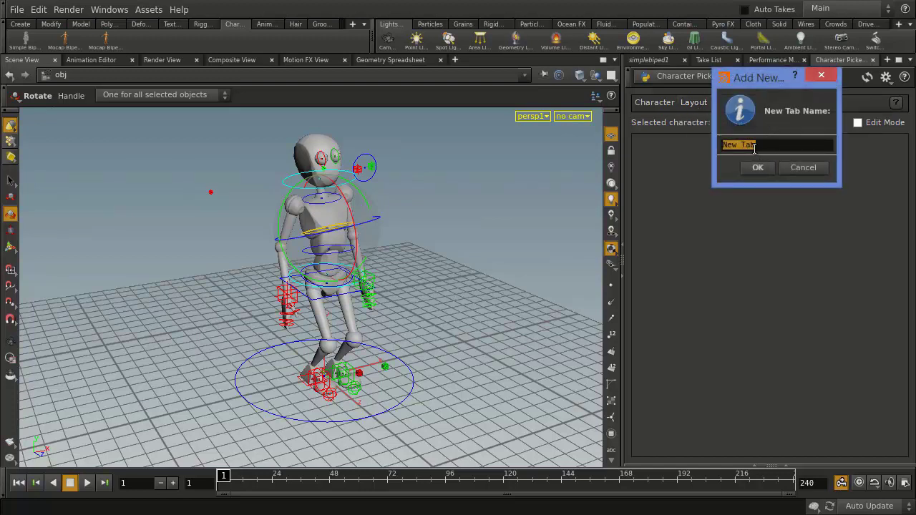
Step: Name the new layout tab 'Test' and add a picker button to it
text(Test)
click(756, 169)
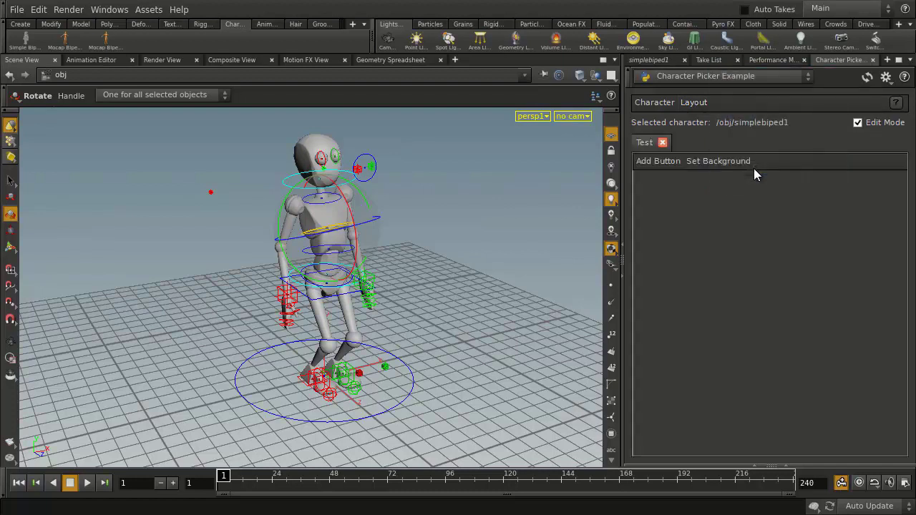
click(657, 161)
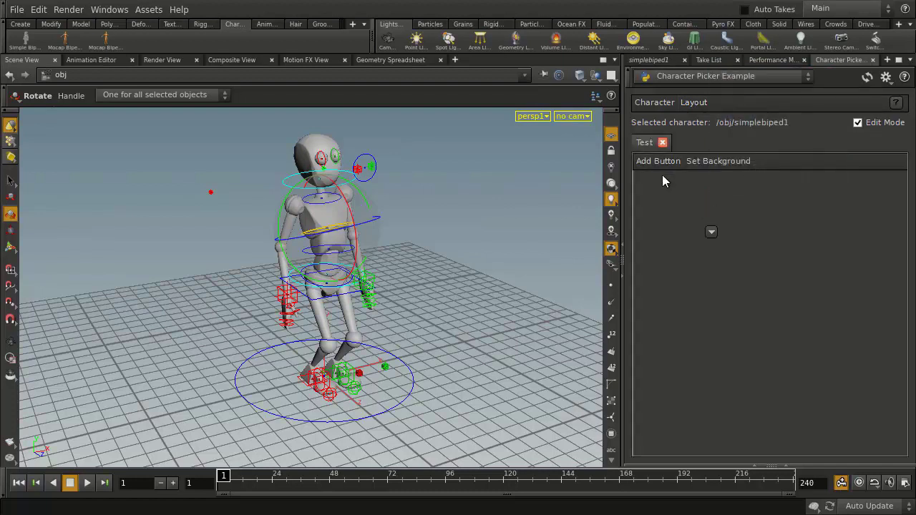
Step: Assign the picker button to ctrl_cog using the *cog node filter, then test it
right_click(712, 235)
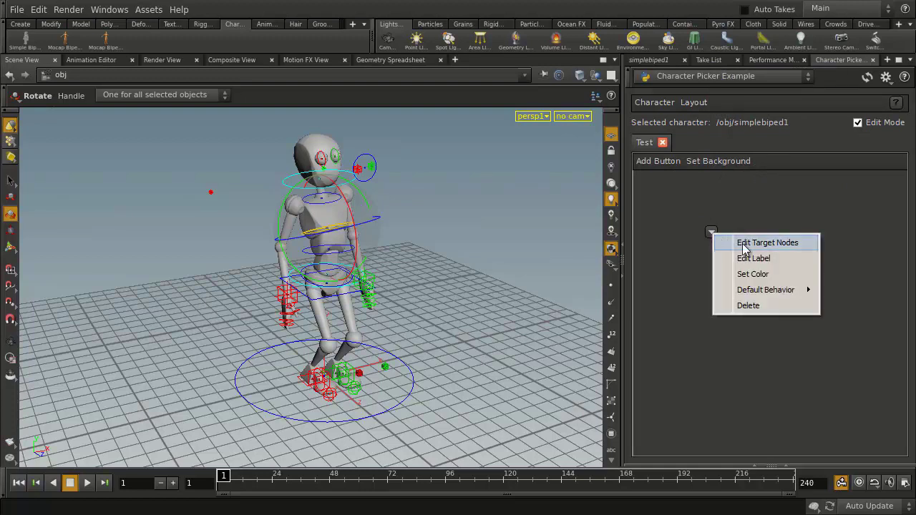
click(740, 243)
scroll(722, 269, down, 1)
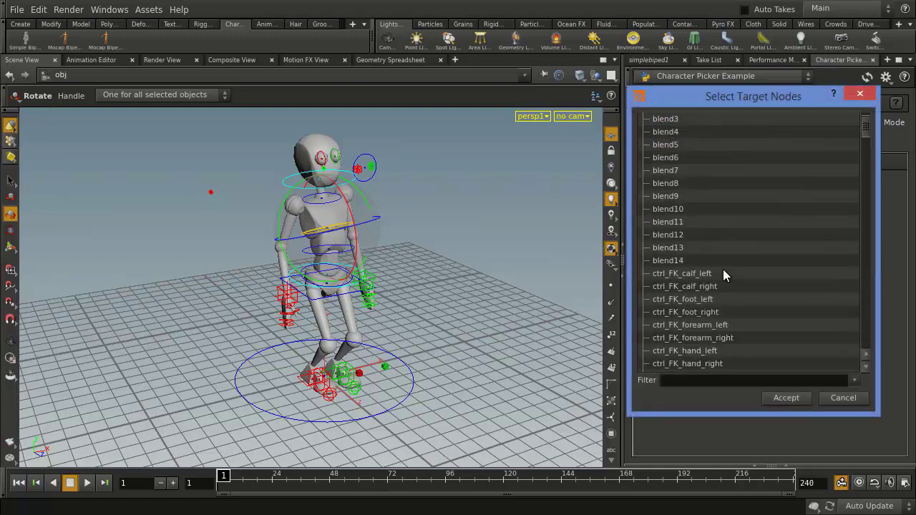
click(676, 379)
text(*cog)
key(Return)
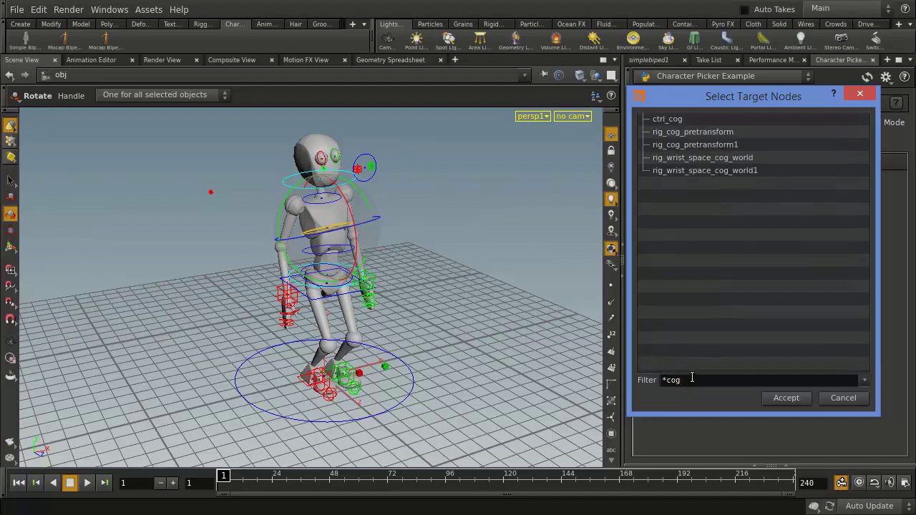
click(671, 121)
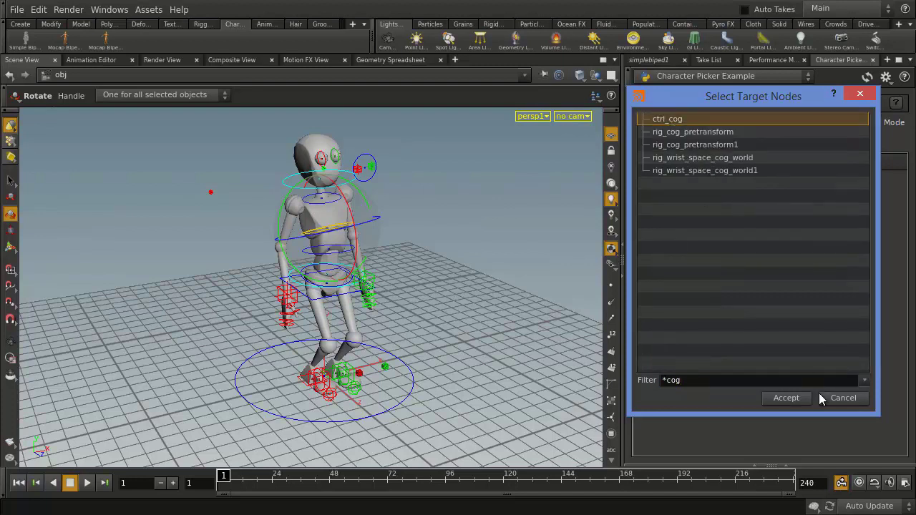
click(801, 399)
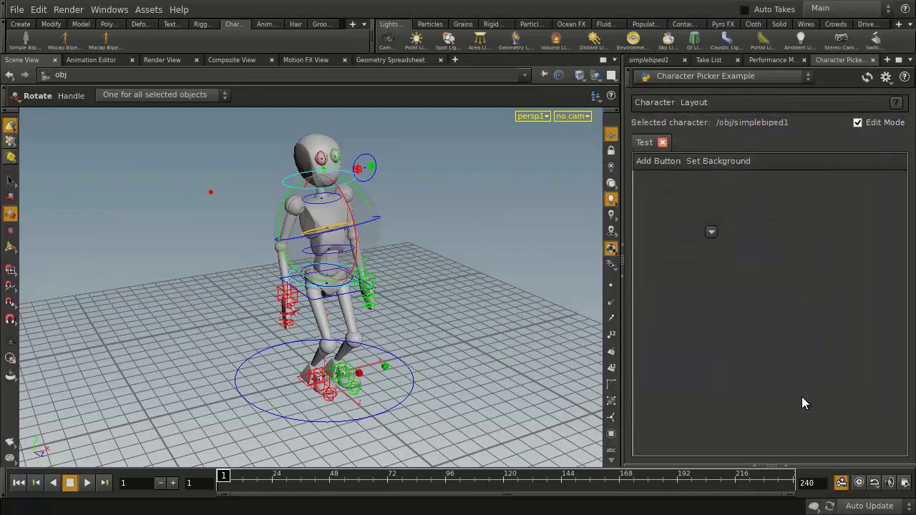
click(710, 236)
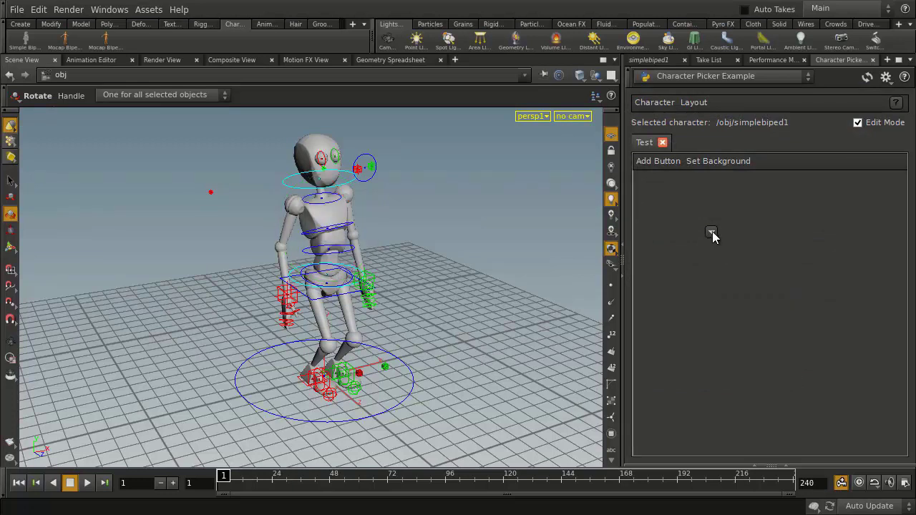
Step: Set the picker button's label to 'COG'
right_click(712, 236)
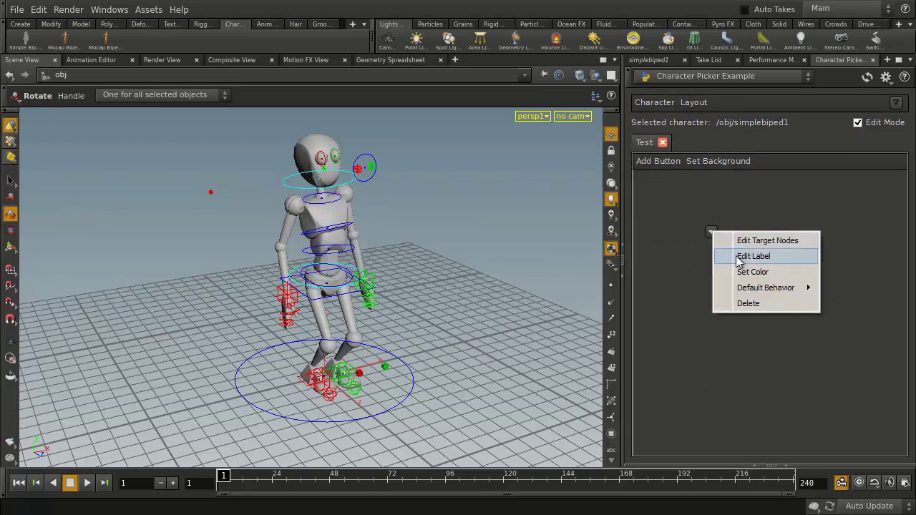
click(737, 256)
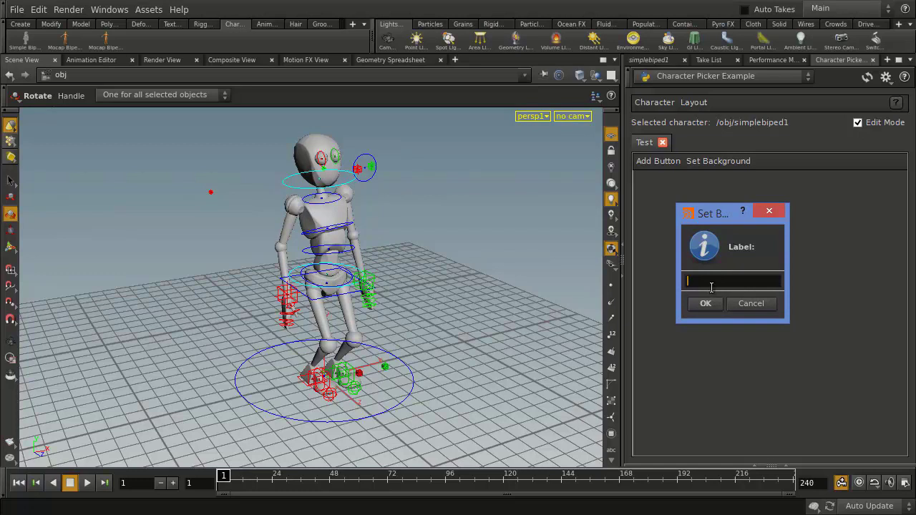
text(COG)
key(Return)
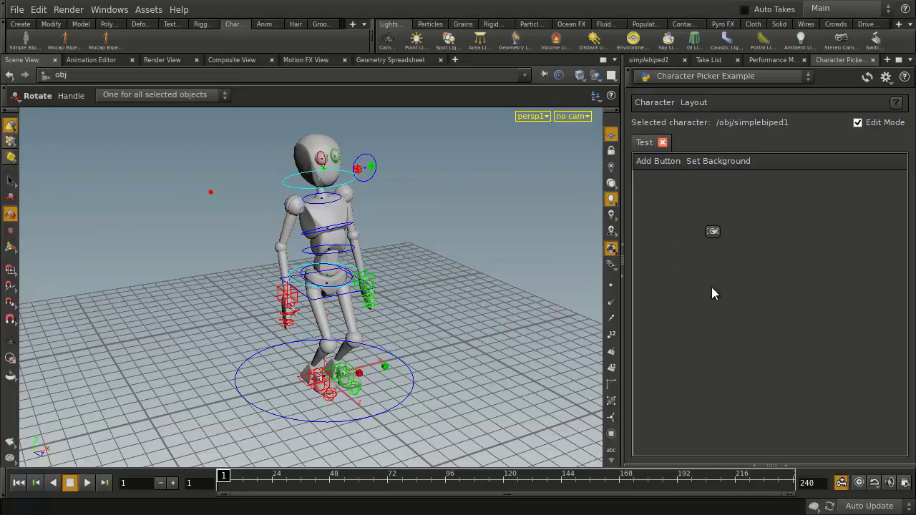
Step: Set the COG button's colour to dark red
right_click(714, 238)
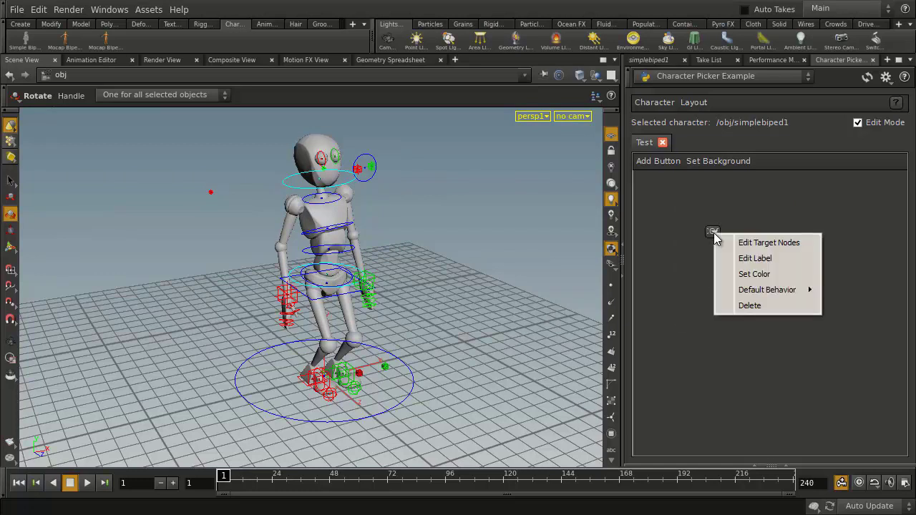
click(743, 274)
click(258, 205)
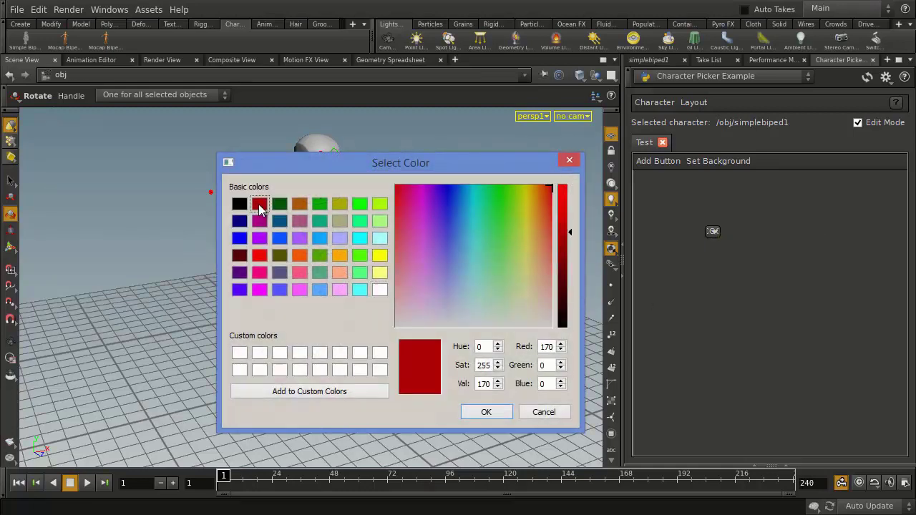
click(570, 160)
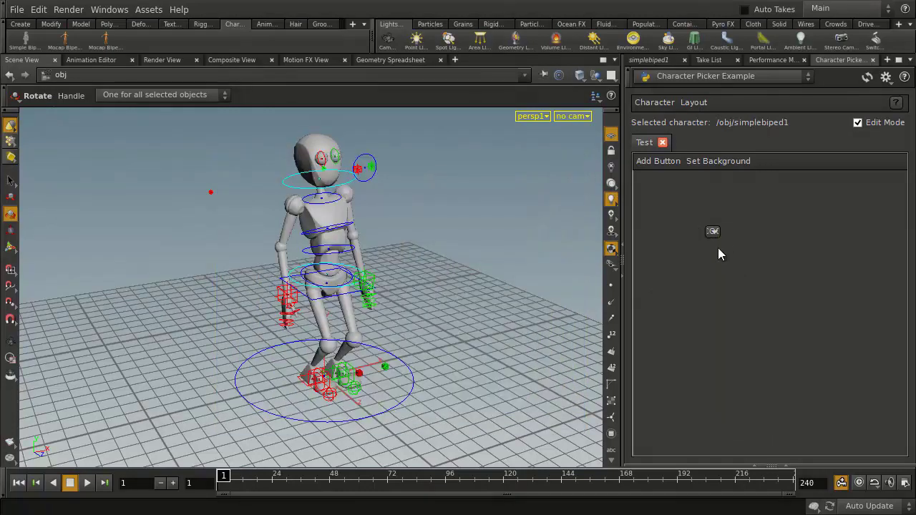
Step: Move the COG button lower in the picker, leaving the background image unchanged
drag(714, 232, 817, 274)
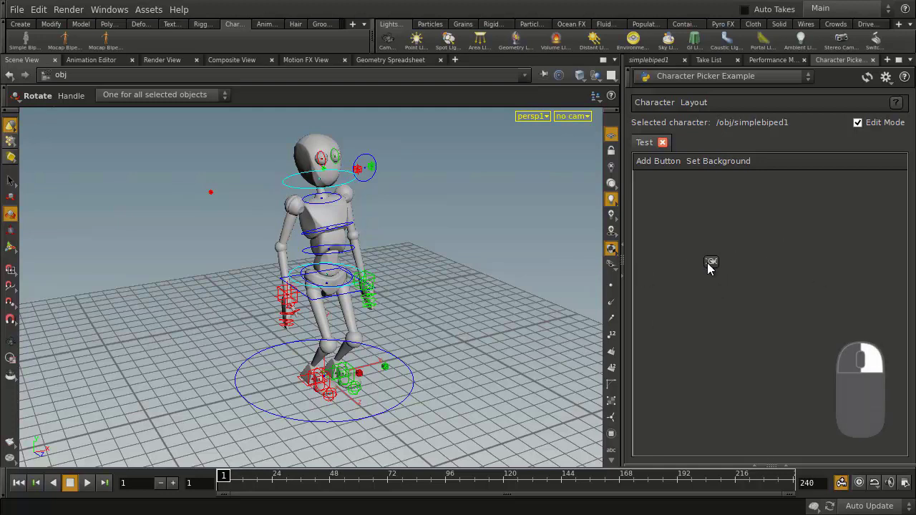
drag(709, 267, 710, 264)
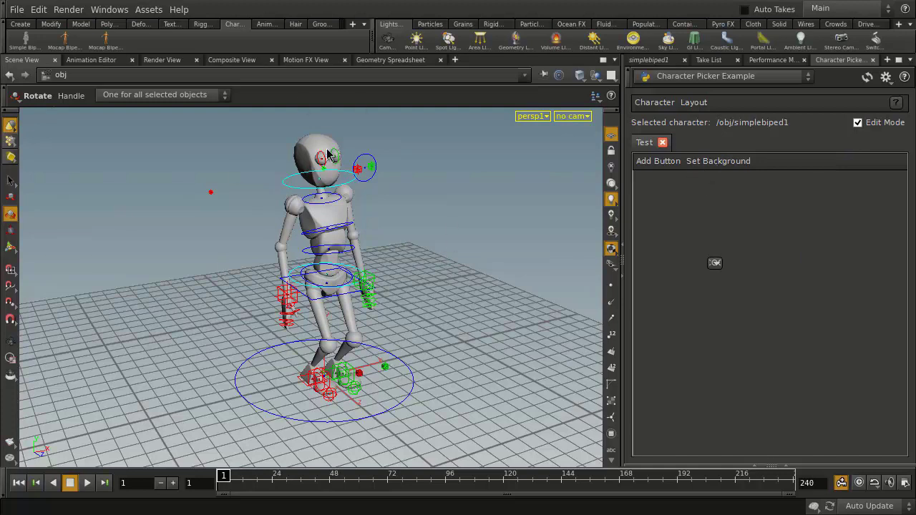
click(725, 161)
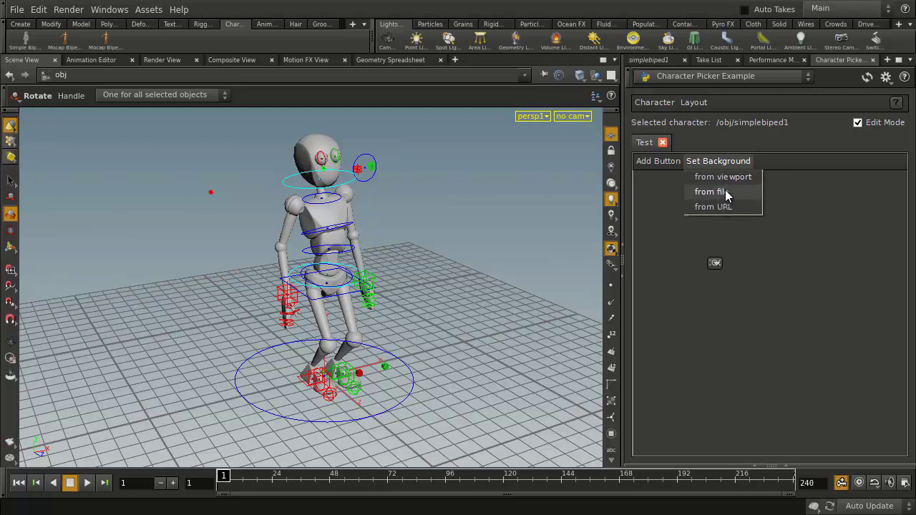
click(776, 195)
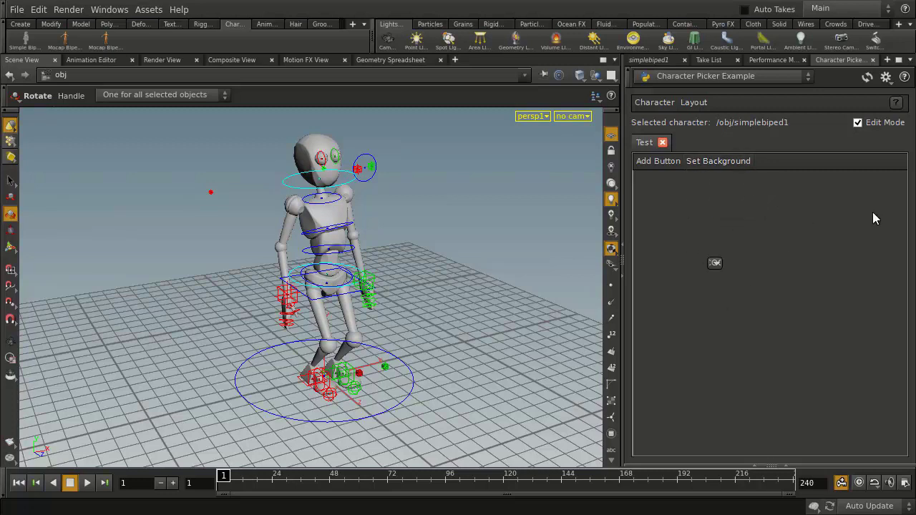
Step: Turn off Edit Mode, select ctrl_cog with the COG button, and rotate the hips
click(861, 123)
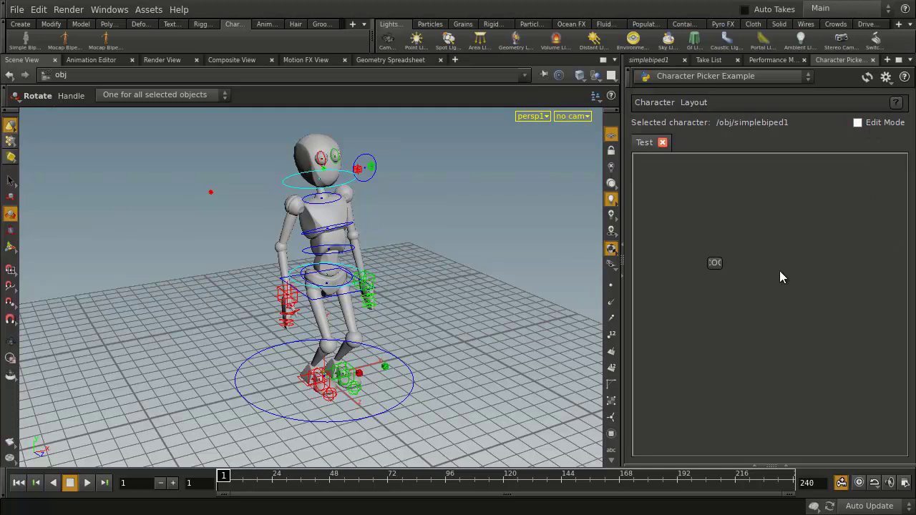
click(714, 264)
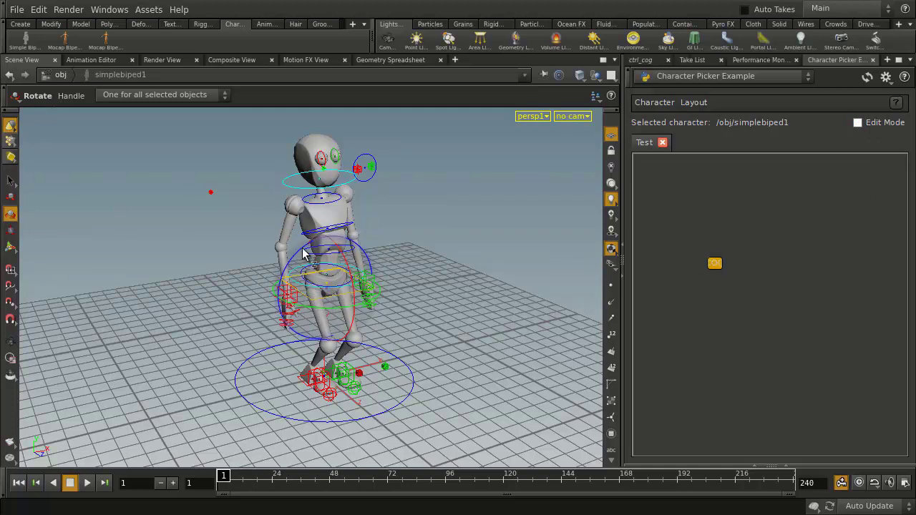
drag(304, 254, 300, 250)
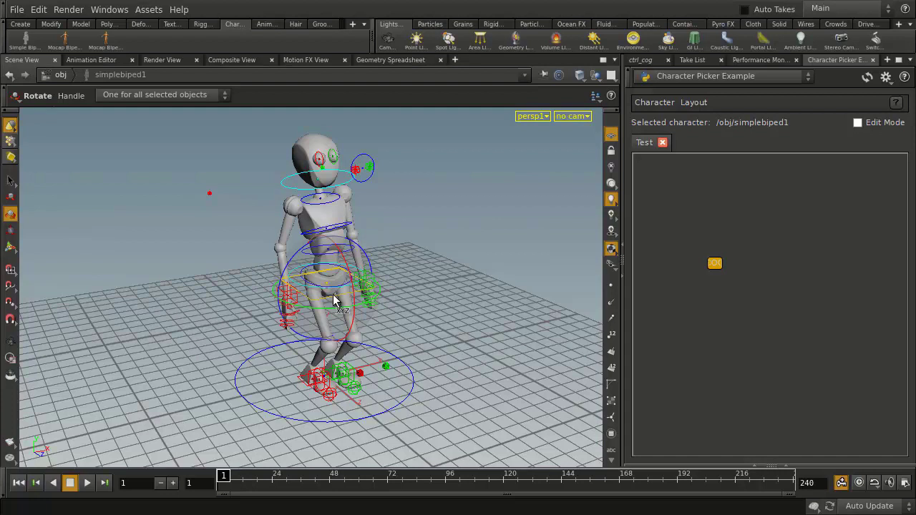
Step: Delete the Test tab and load the simplebiped1 picker layout from its HDA
click(663, 143)
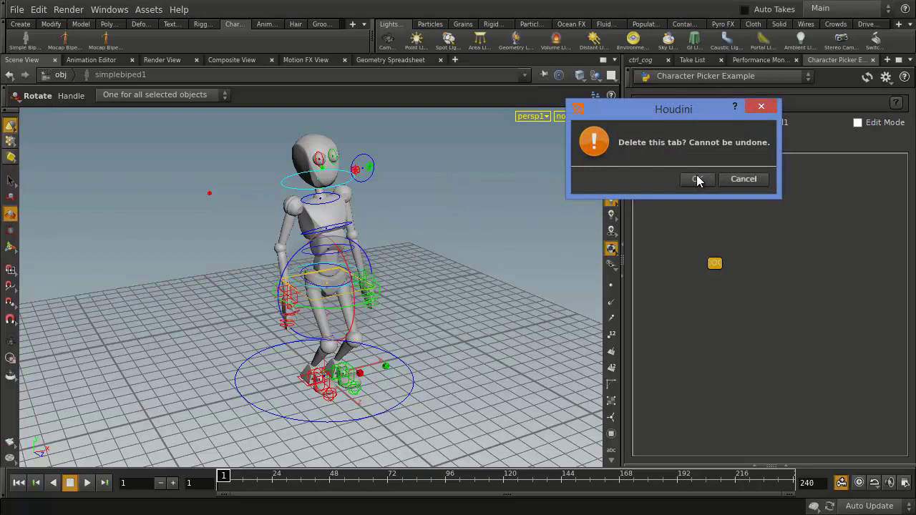
click(696, 179)
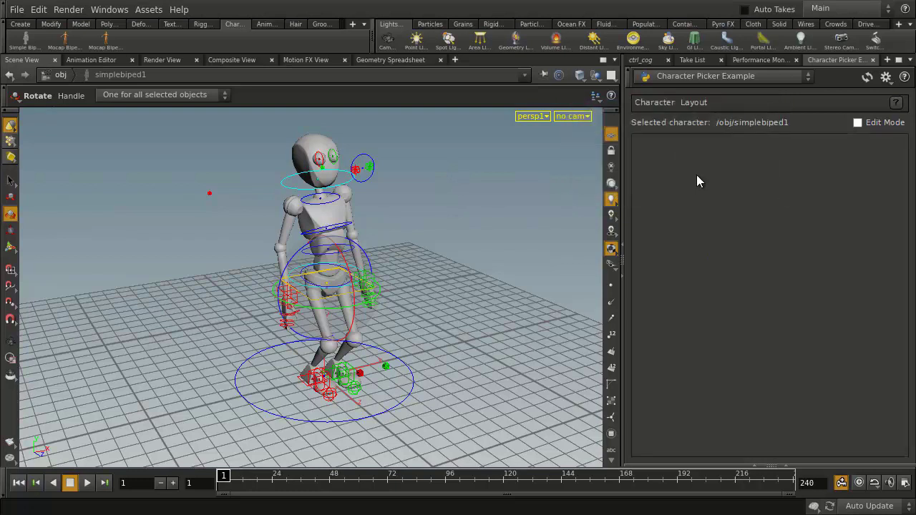
click(698, 101)
mouse_move(704, 132)
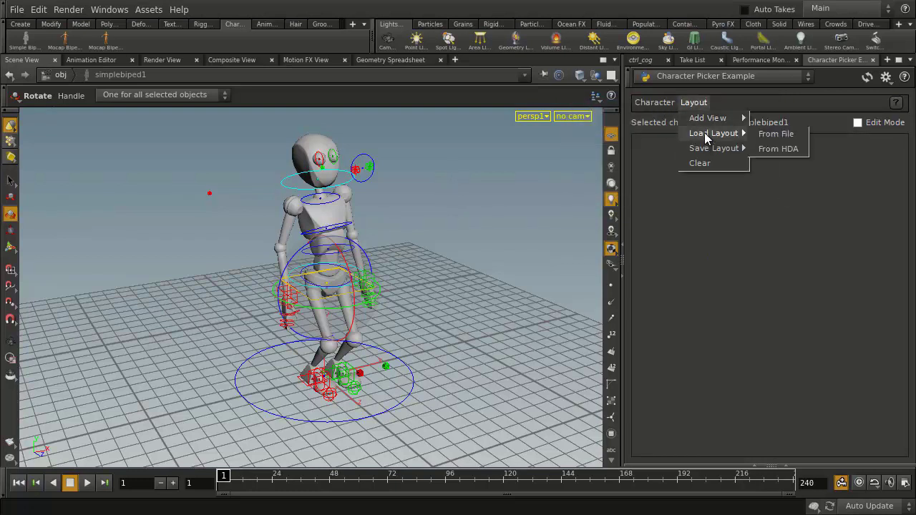
click(779, 149)
click(657, 48)
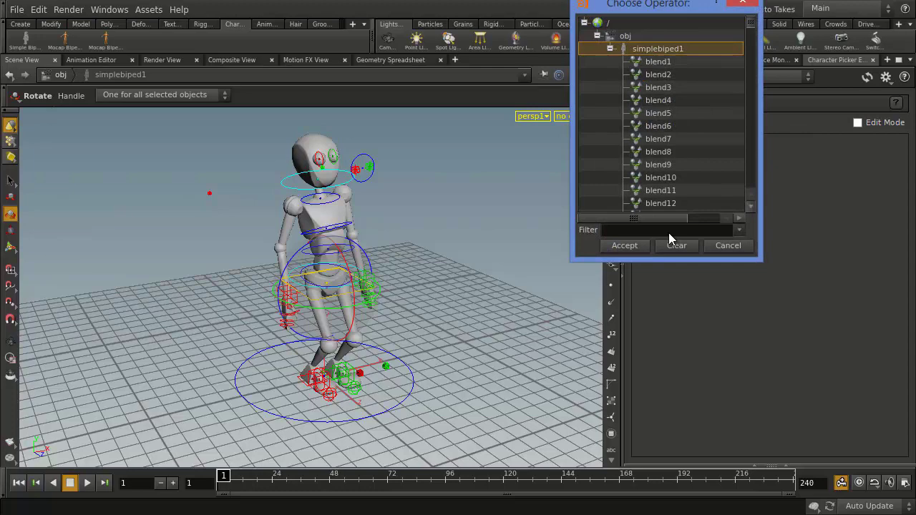
click(631, 246)
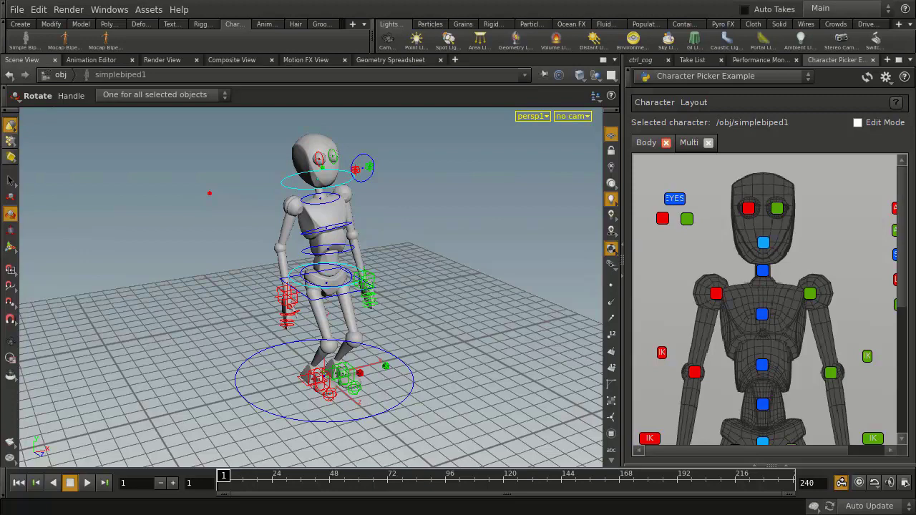
Step: Turn off Nulls in the viewport's object display filter to hide the rig controls
scroll(887, 207, down, 2)
scroll(883, 218, up, 2)
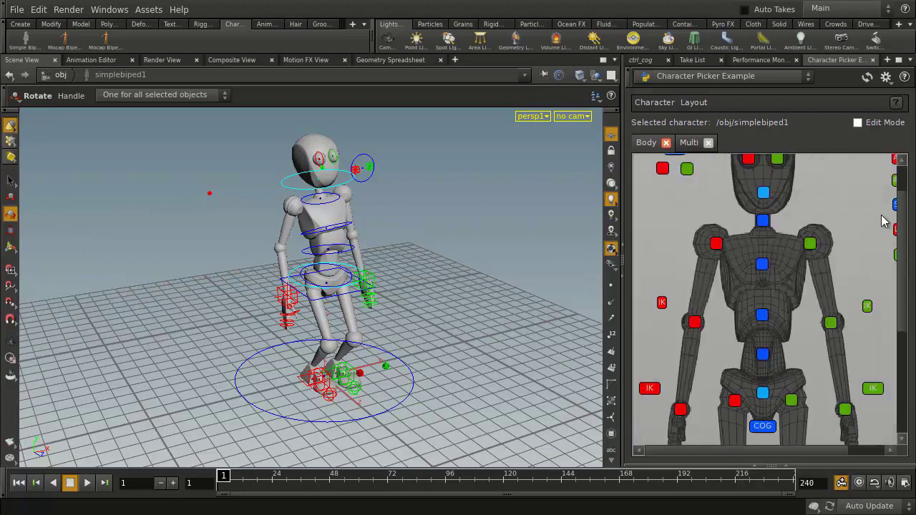
scroll(886, 207, up, 2)
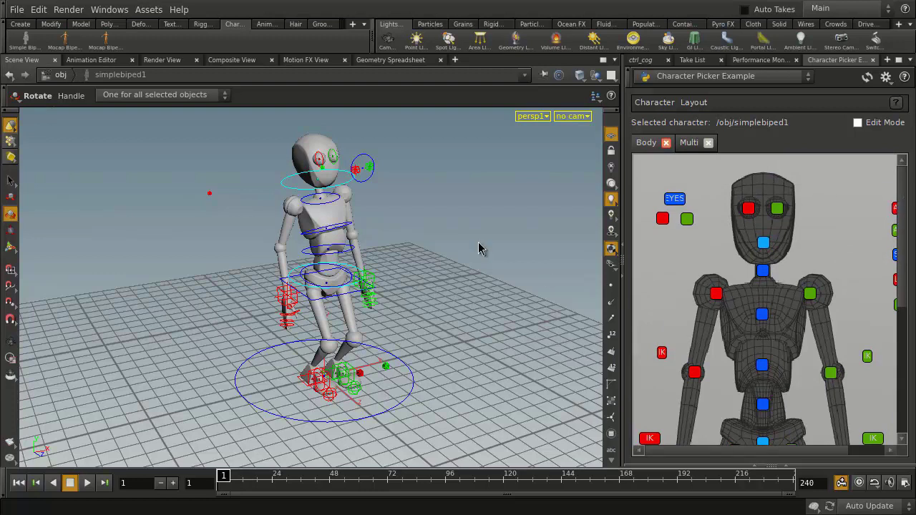
click(611, 270)
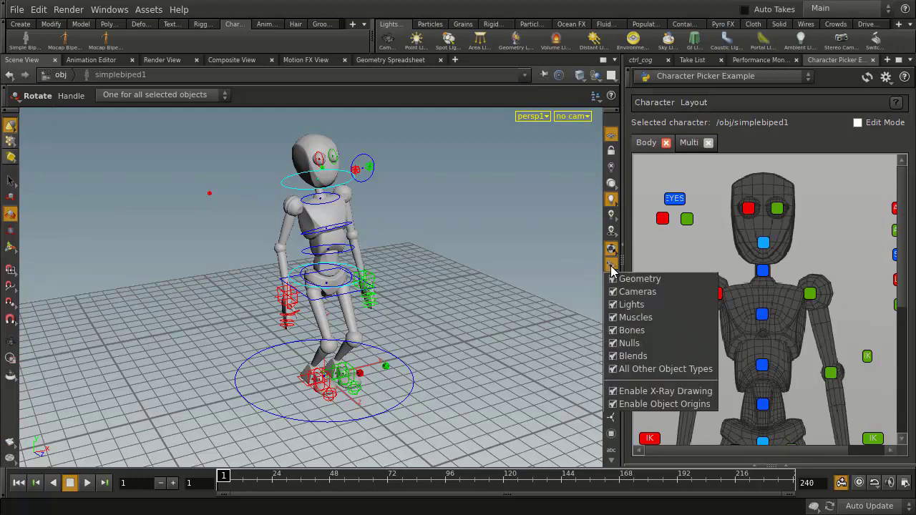
click(634, 350)
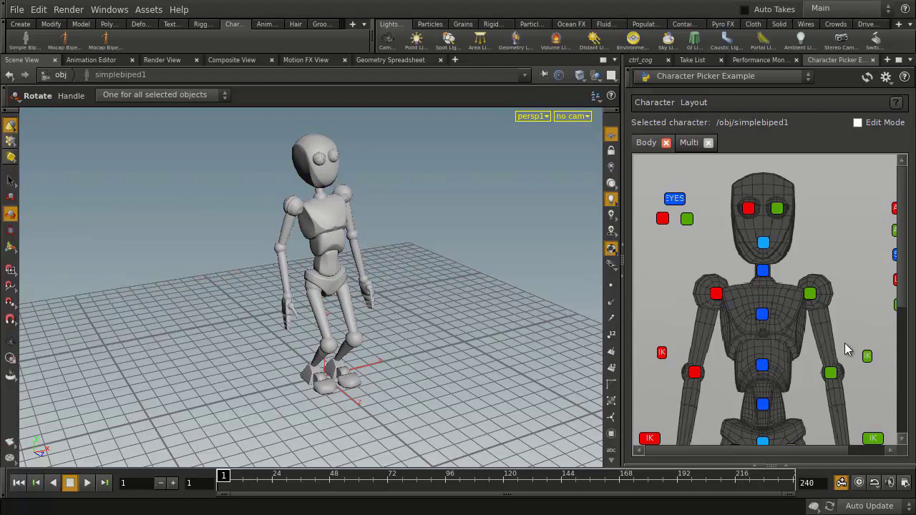
Step: Move the COG to straighten the biped, then bend the upper body at the chest
drag(900, 281, 899, 320)
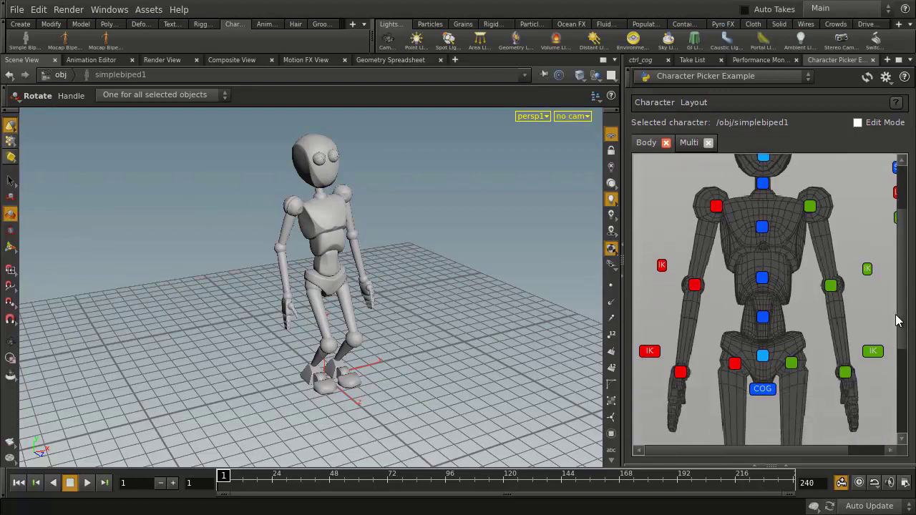
click(767, 387)
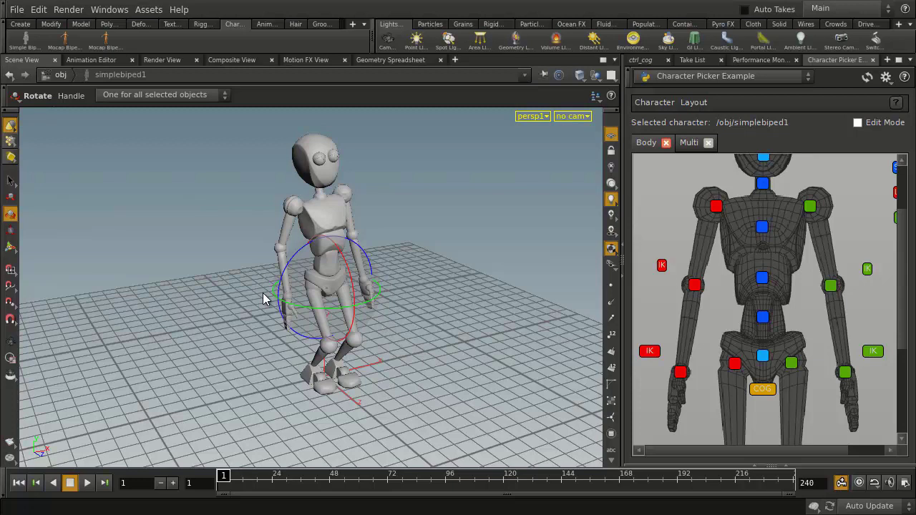
click(9, 248)
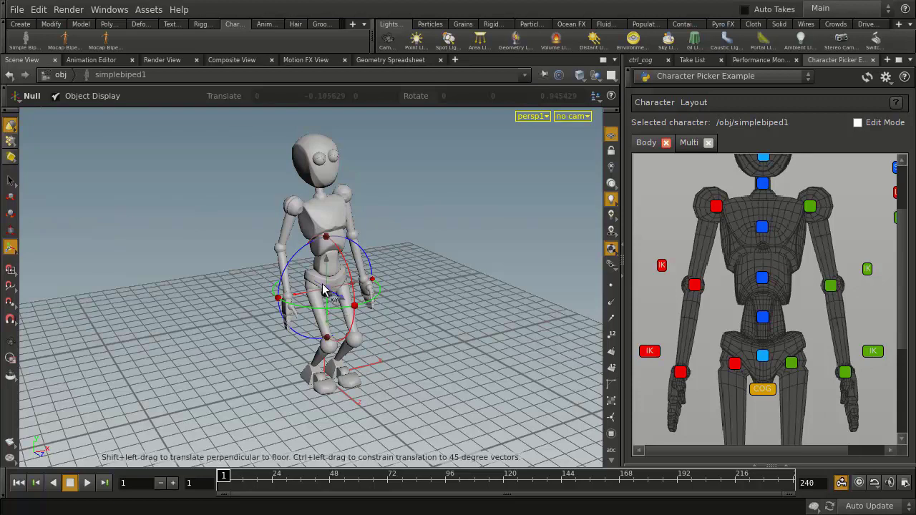
drag(330, 286, 292, 262)
key(r)
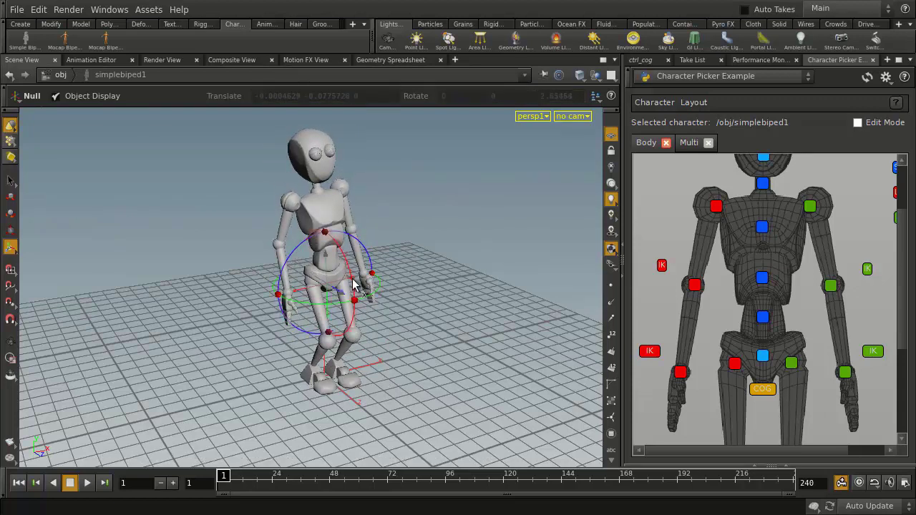
click(762, 228)
mouse_move(339, 201)
mouse_down()
mouse_move(351, 219)
mouse_move(342, 211)
mouse_up()
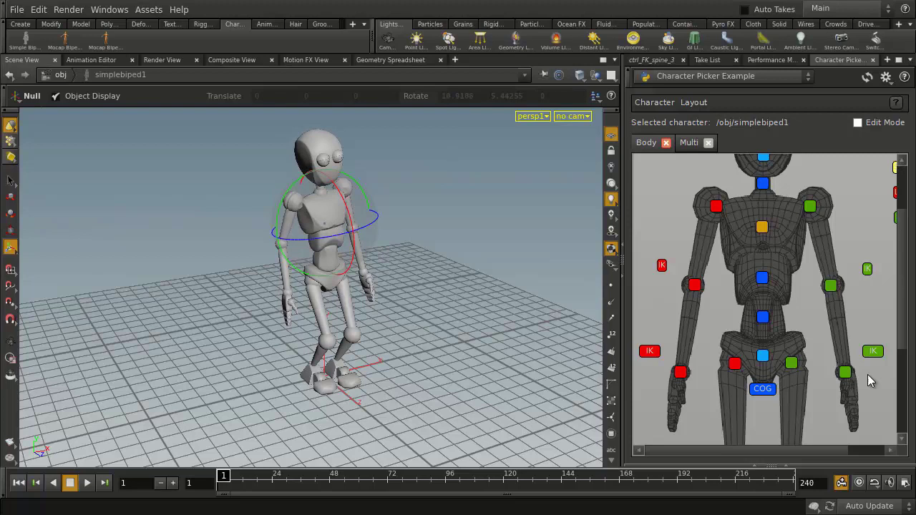
Step: Rotate the left forearm and pull the left arm IK outward to bend the arm
click(694, 285)
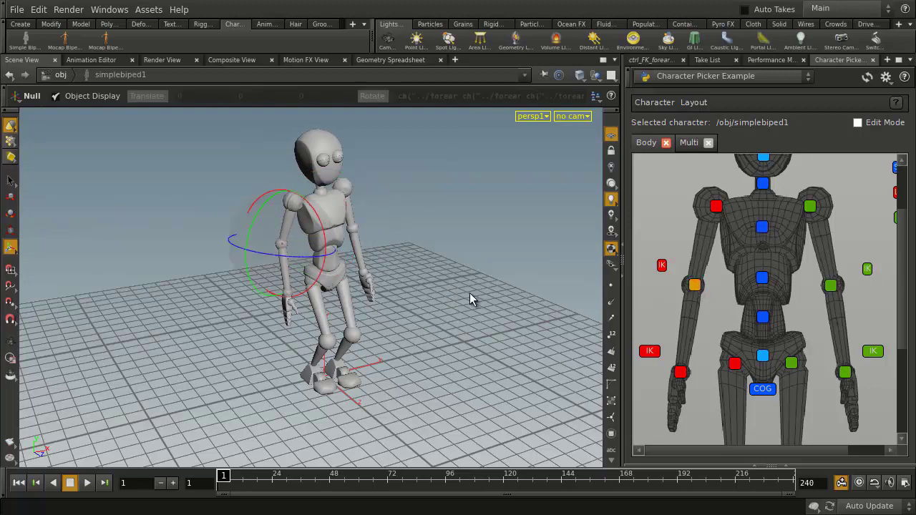
drag(250, 234, 253, 236)
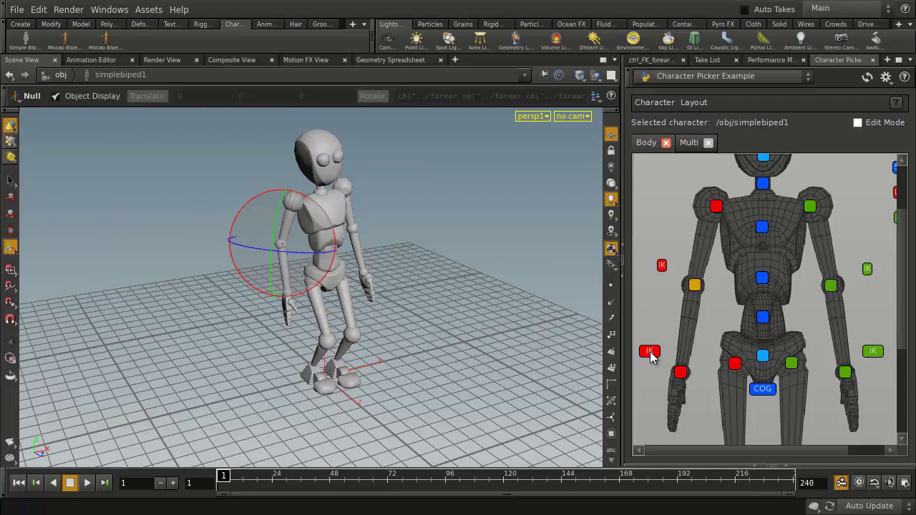
click(662, 265)
drag(167, 180, 145, 183)
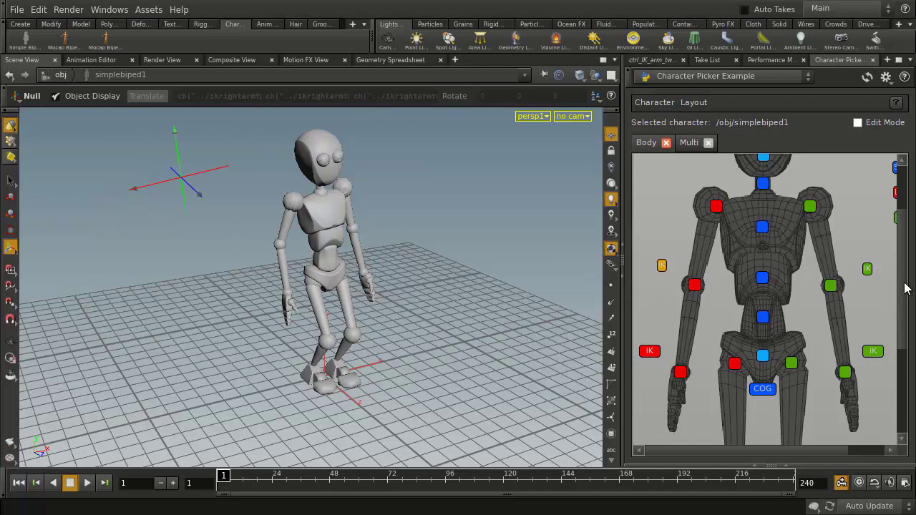
drag(904, 287, 913, 398)
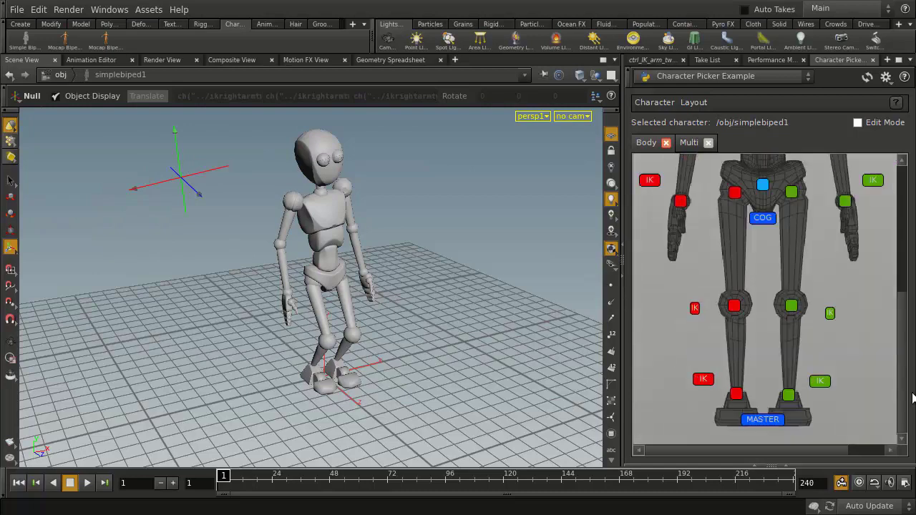
Step: Spread both foot IK controls apart, lower the COG slightly, and select the hips control
click(703, 380)
drag(294, 388, 272, 388)
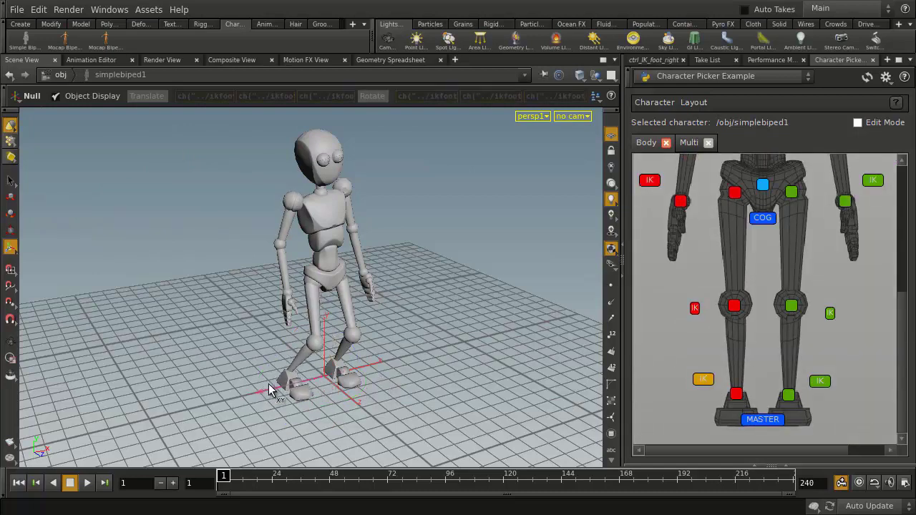
click(819, 381)
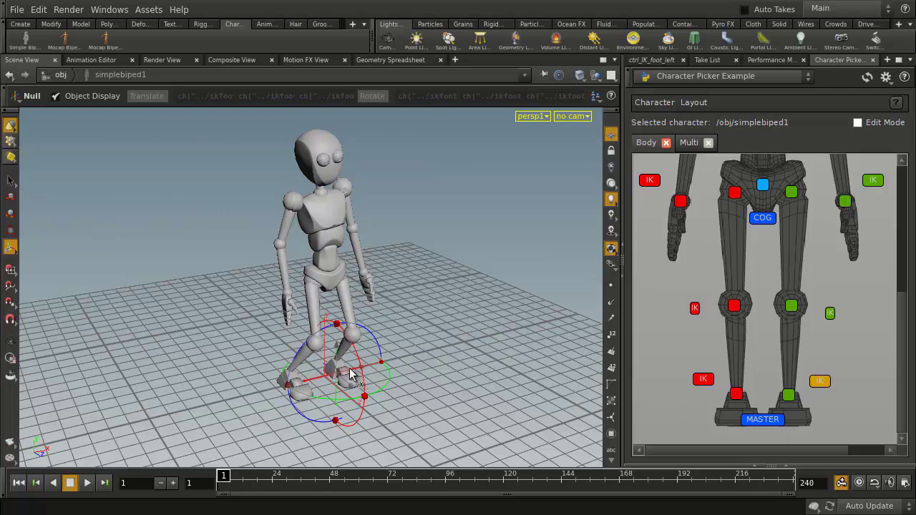
drag(358, 378, 392, 392)
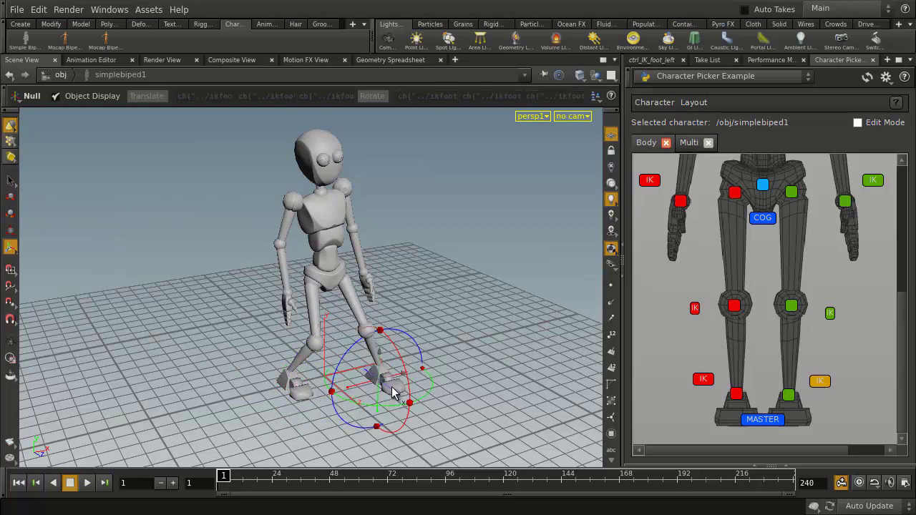
click(763, 218)
drag(348, 296, 349, 304)
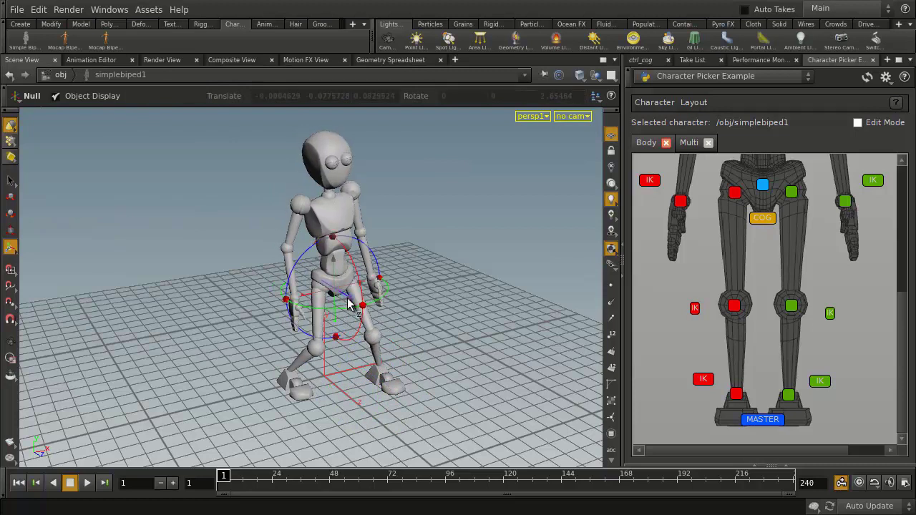
click(762, 187)
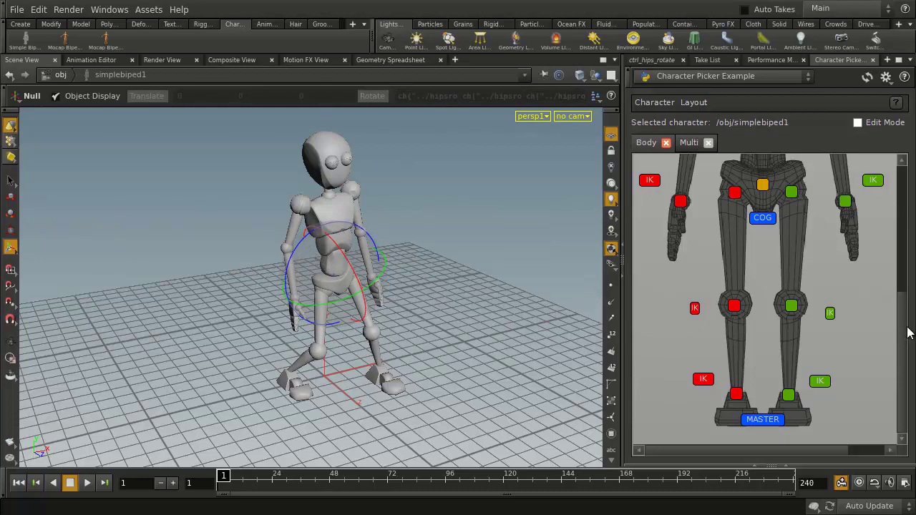
scroll(907, 333, up, 5)
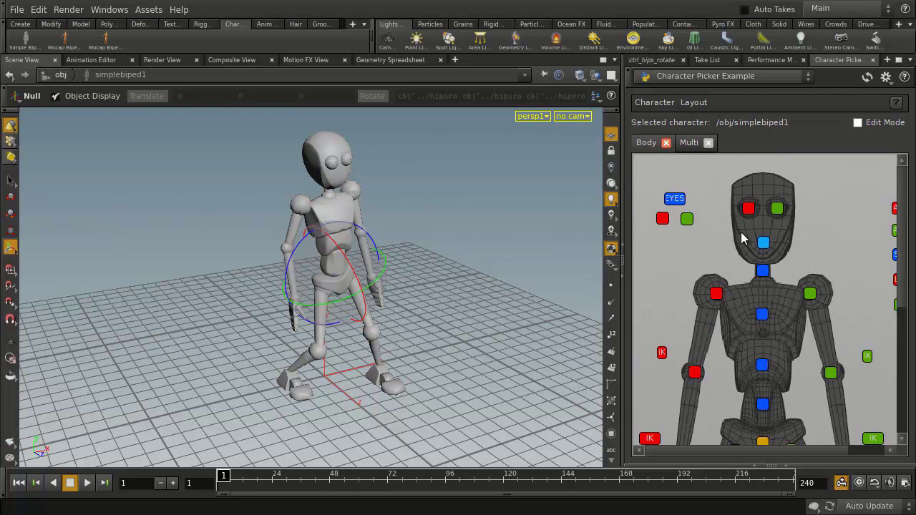
Step: Show the Multi layout with both hands and leg visible, then rotate the left foot
click(688, 142)
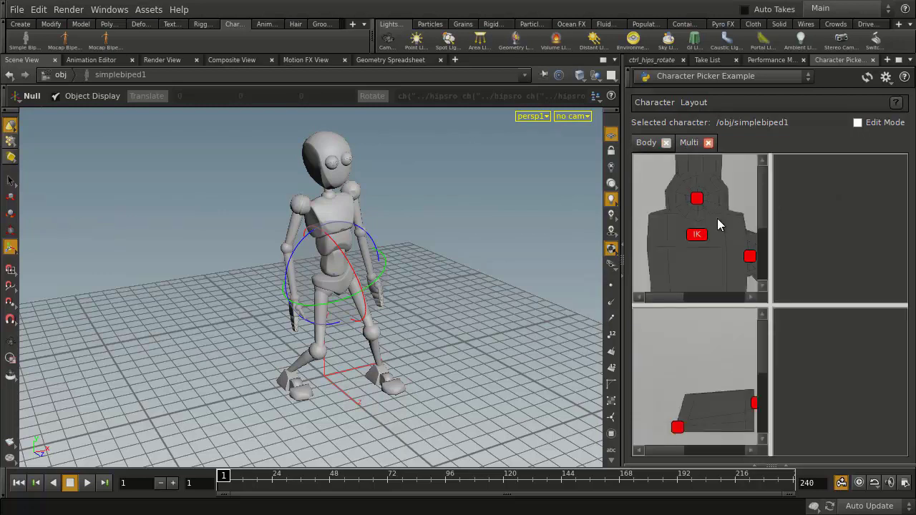
drag(769, 252, 906, 247)
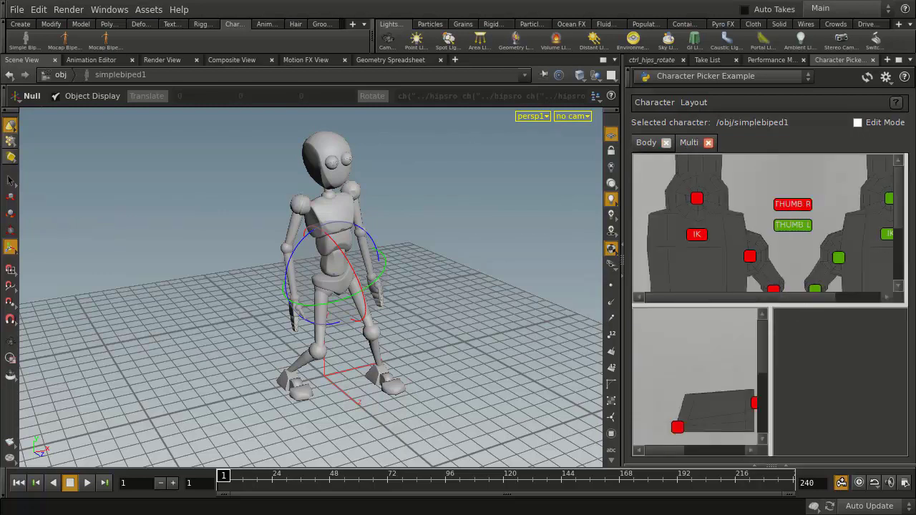
drag(768, 353, 894, 352)
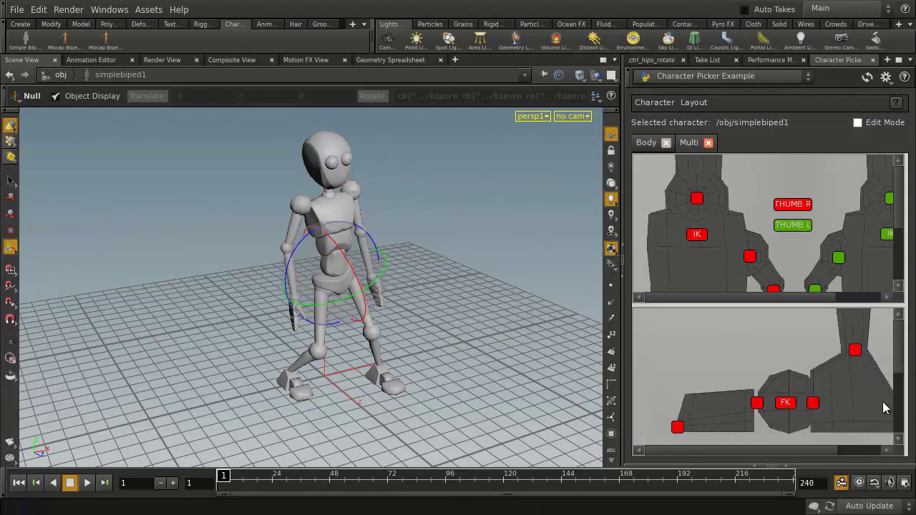
click(813, 404)
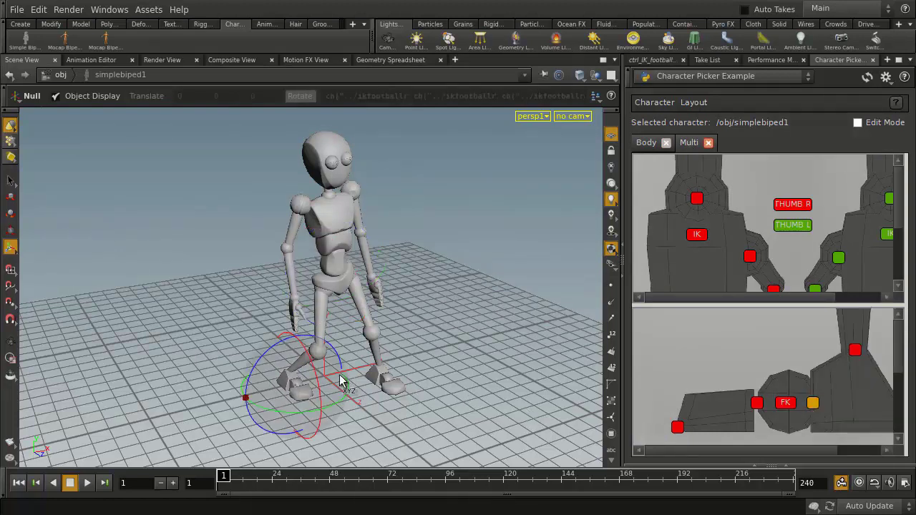
drag(317, 398, 324, 422)
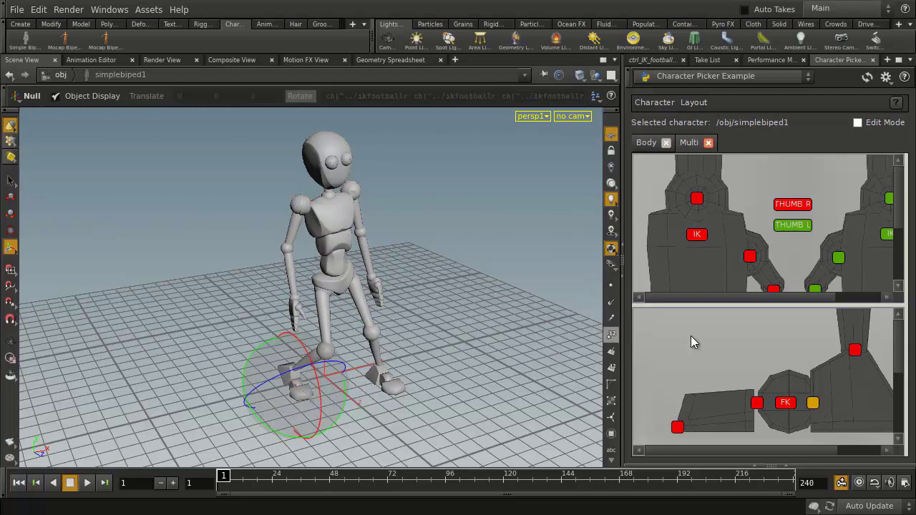
Step: Select the right-hand finger controls one after another in the Multi layout
scroll(900, 224, down, 3)
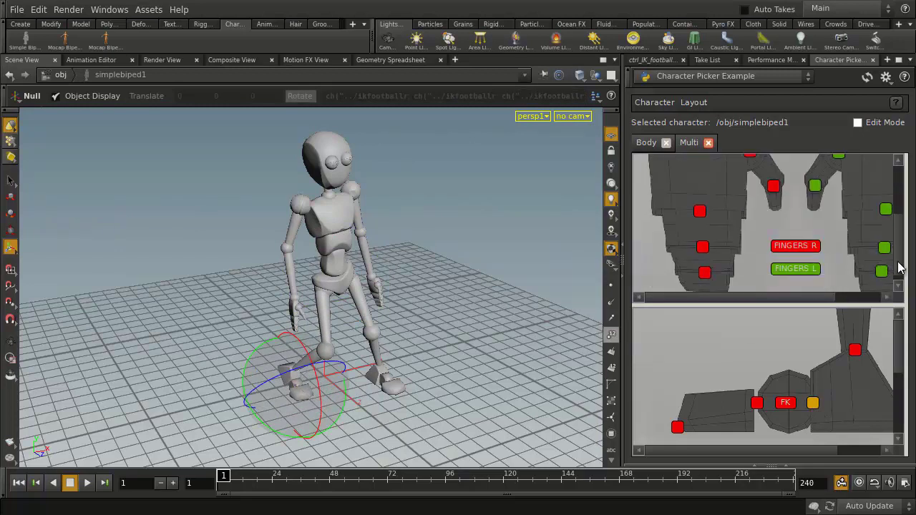
click(704, 241)
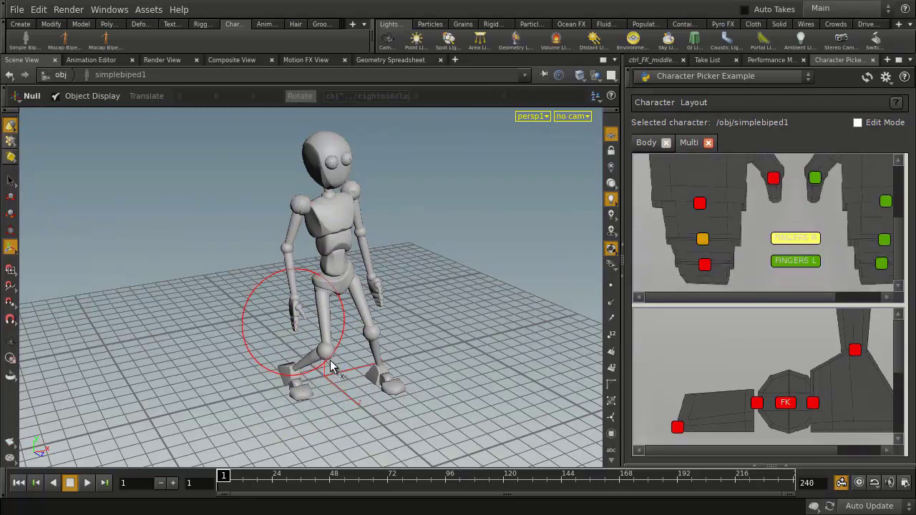
click(704, 265)
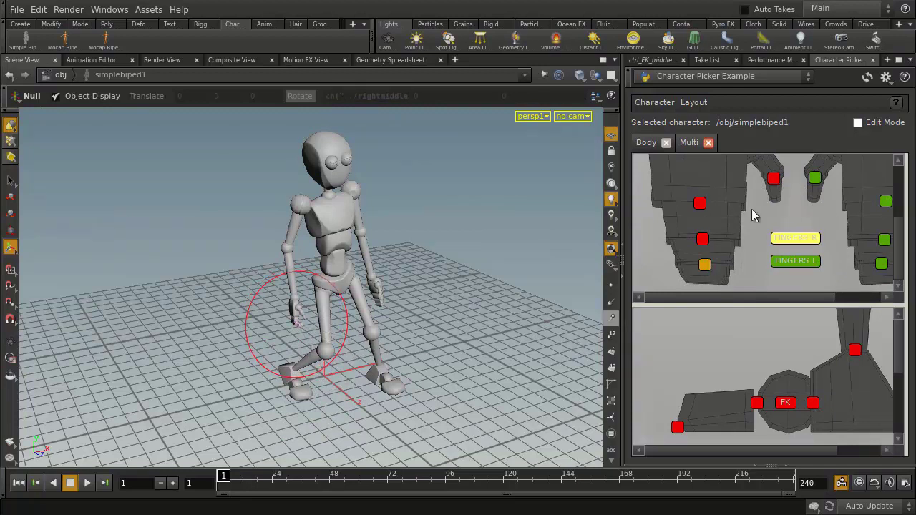
click(700, 204)
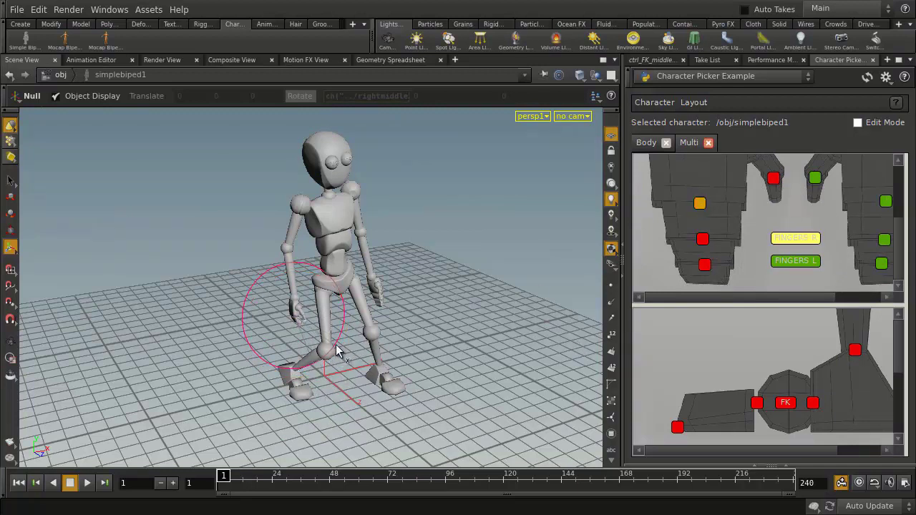
Step: Orbit around and zoom in on the posed biped to inspect its spread feet and bent knees
key(Escape)
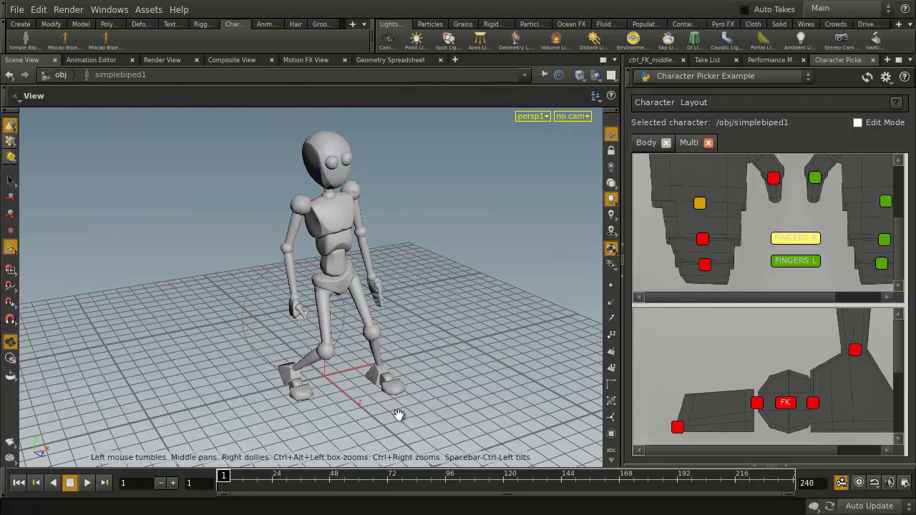
drag(442, 387, 412, 392)
scroll(444, 379, up, 5)
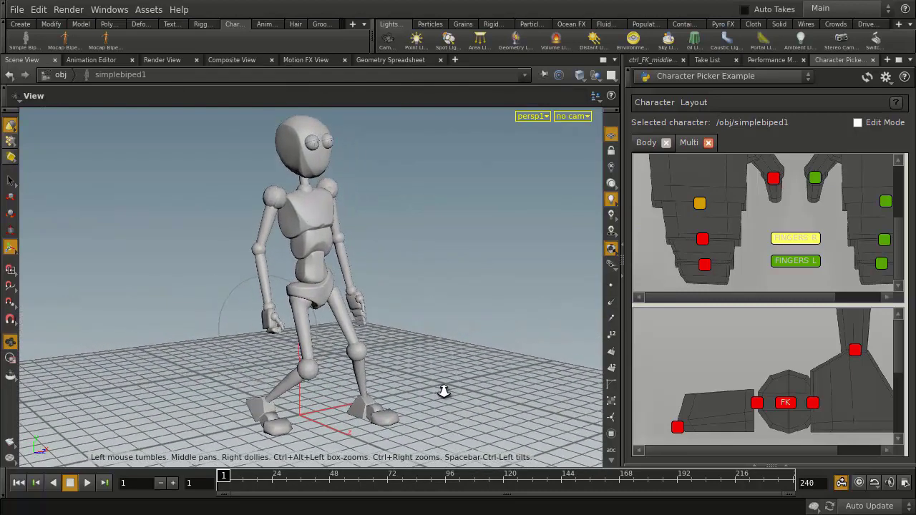
key(Return)
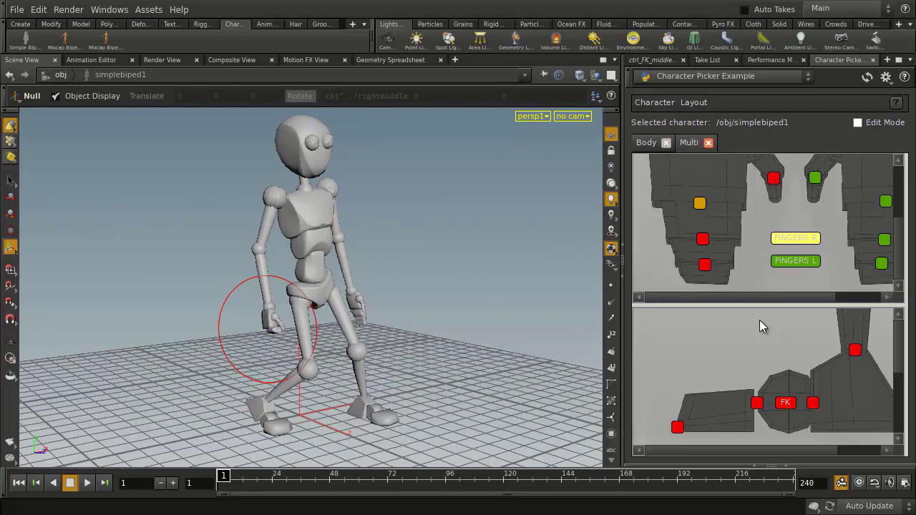